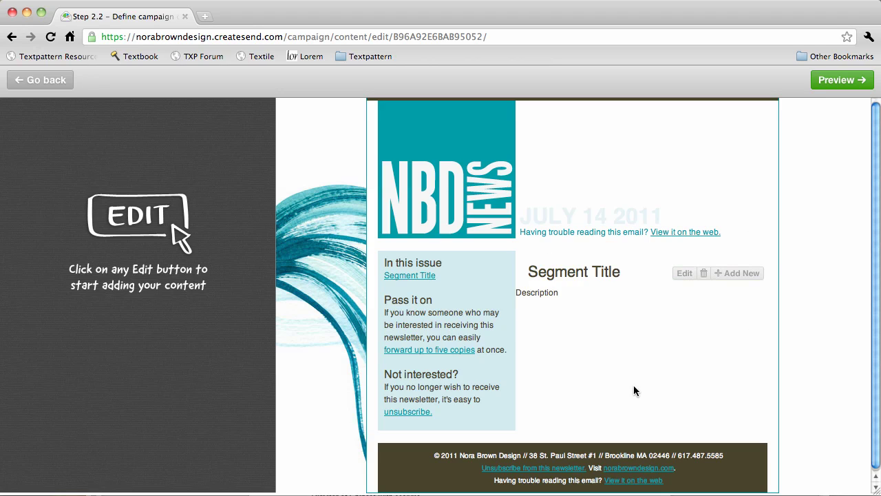
Open the heading block and replace its placeholder title with 'Content heading here'.
left_click(684, 273)
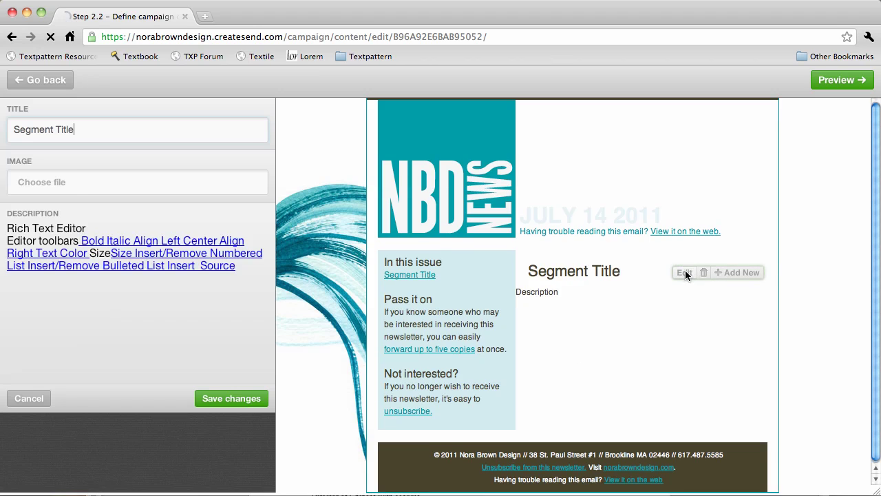
left_click_drag(76, 130, 12, 130)
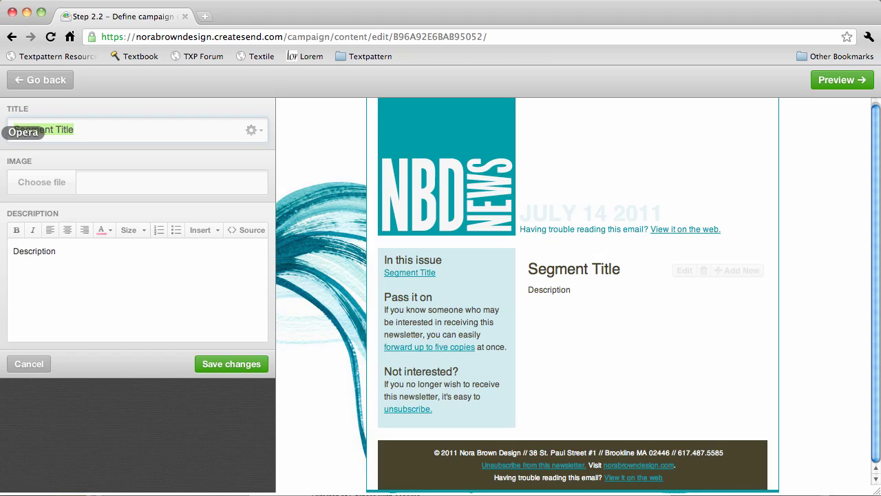
type("Content")
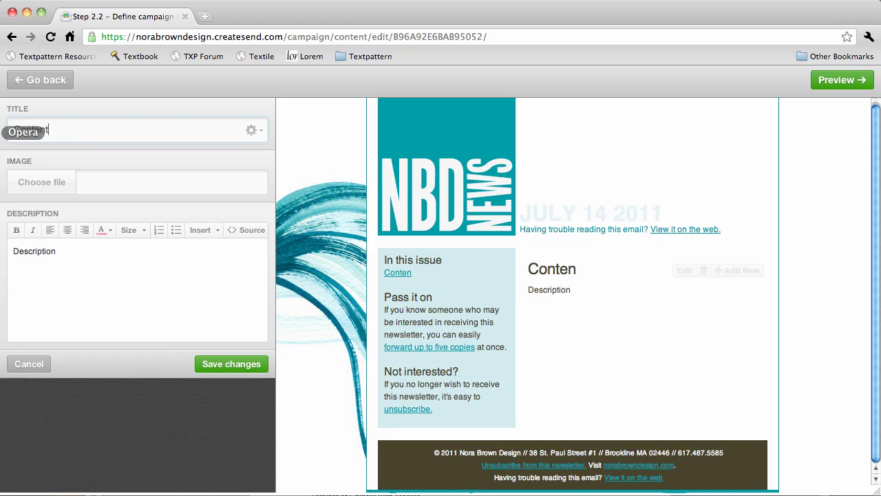
type(" heading here")
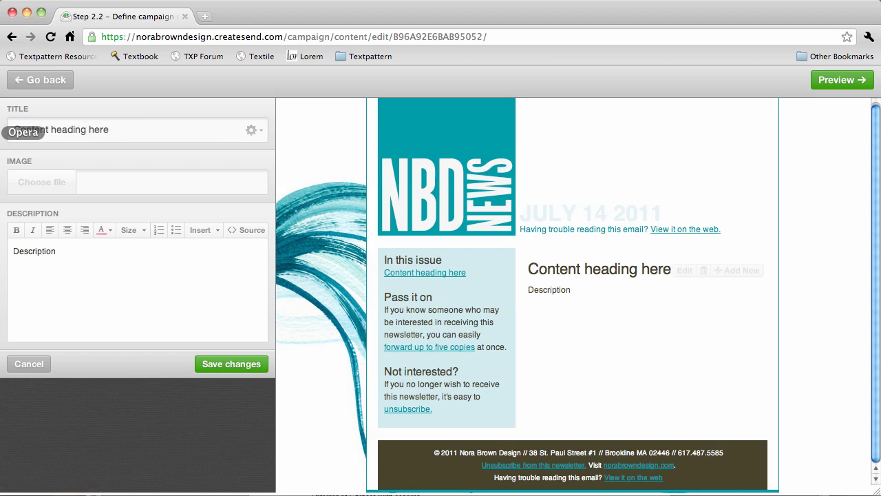
Insert avatar80x80.jpg as the block image with alt text 'My swirly avatar'.
left_click(32, 179)
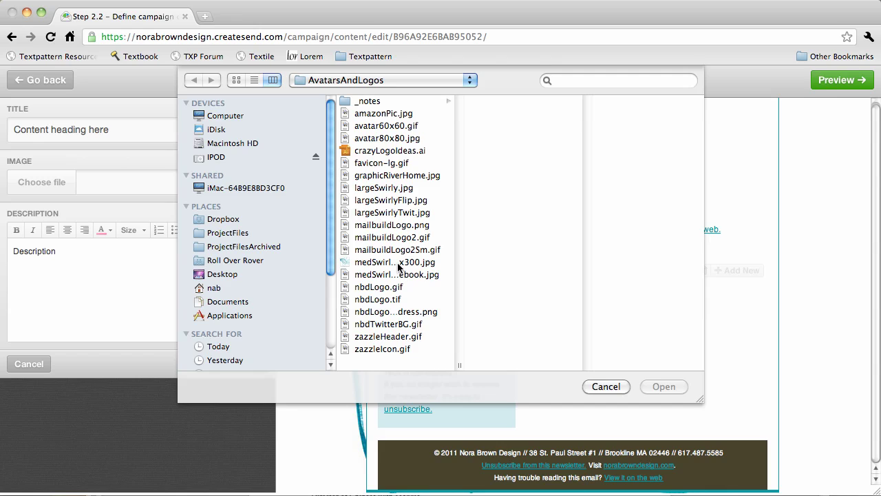
left_click(387, 139)
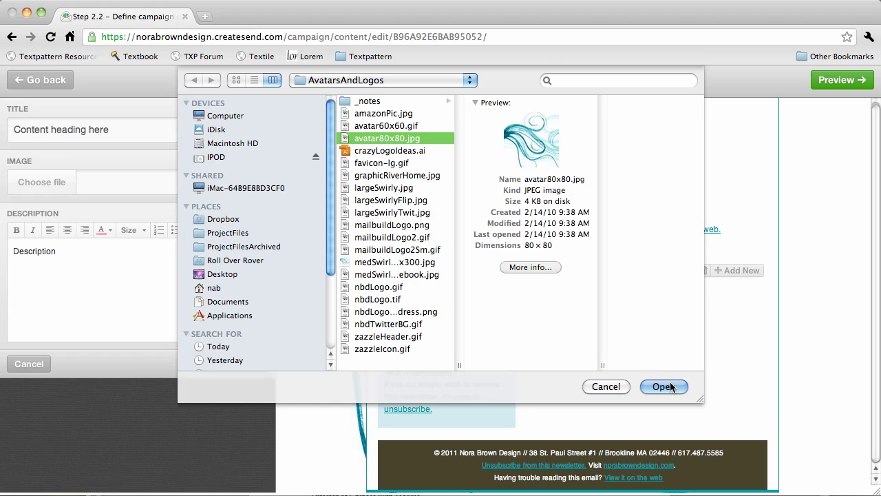
left_click(666, 386)
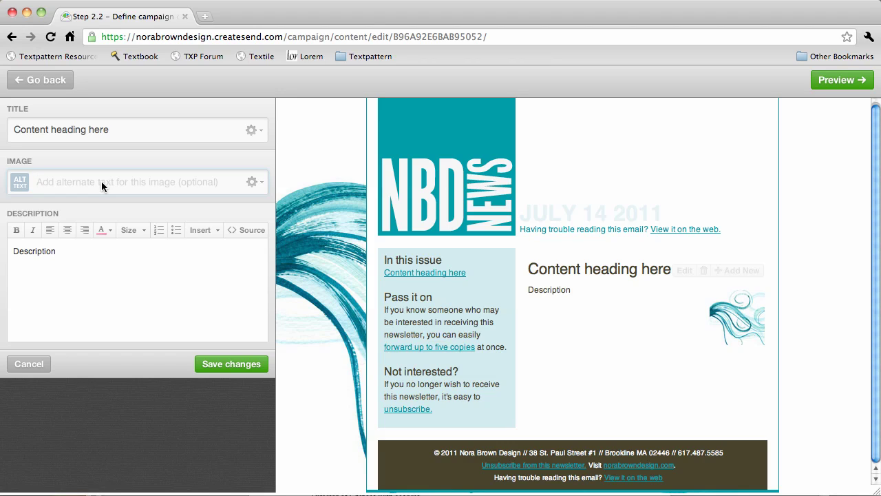
type("My swri")
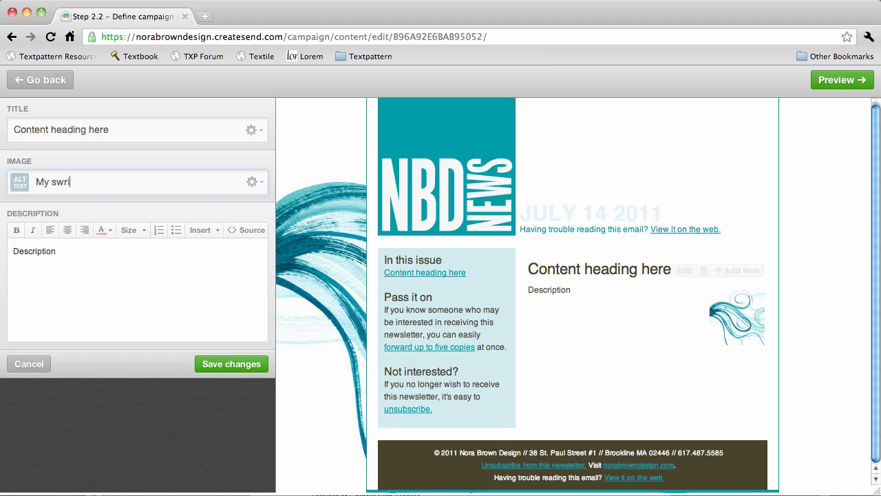
key("BackSpace")
key("BackSpace")
type("irly avatar")
key("Tab")
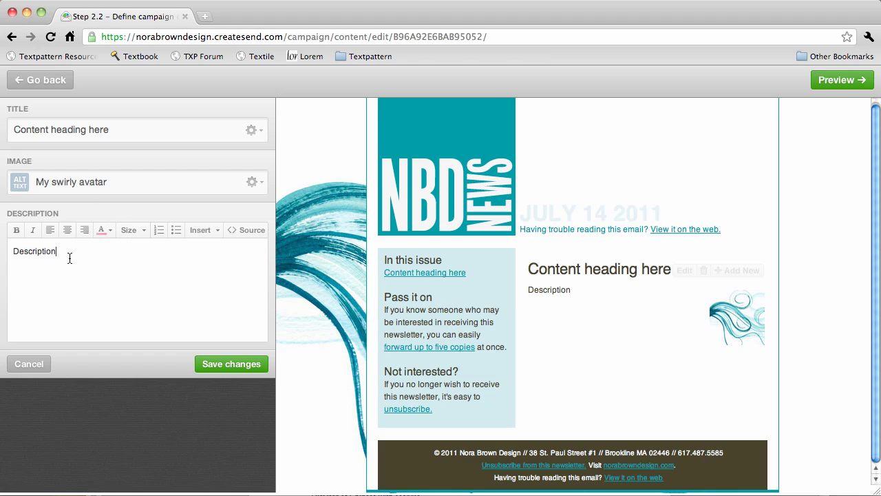
Replace the 'Description' placeholder with 'Type my content right here'.
left_click_drag(69, 256, 11, 249)
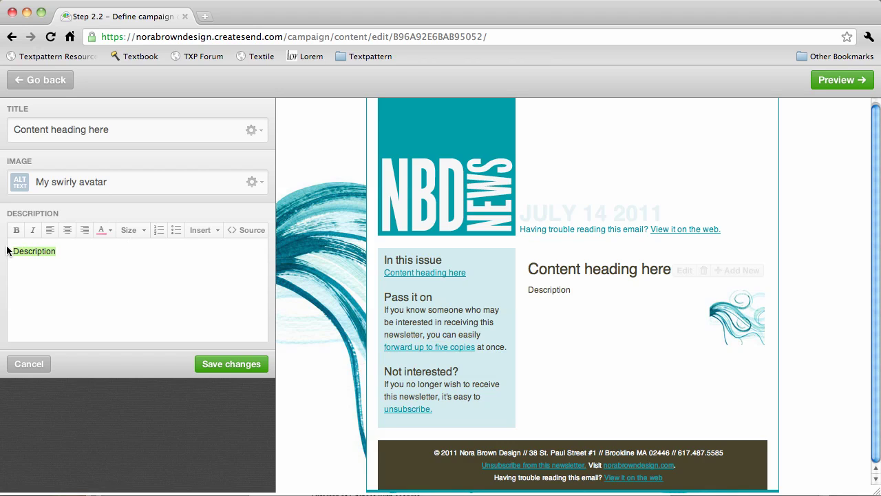
type("Type my content")
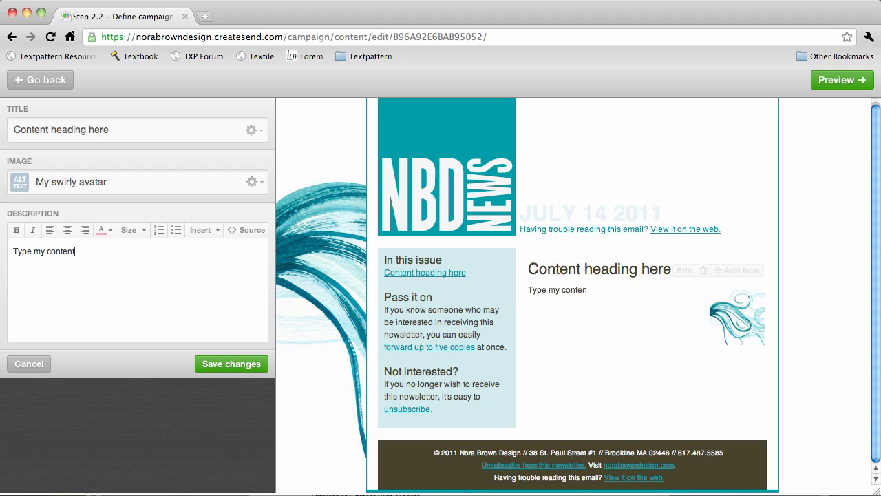
type(" right here.")
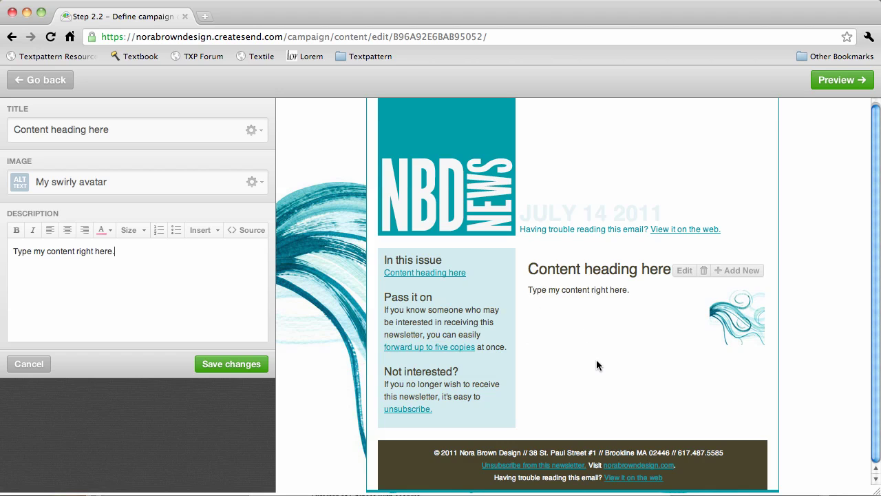
Copy the 'In the past four years' paragraph from Word and select the placeholder description sentence.
key("super+Tab")
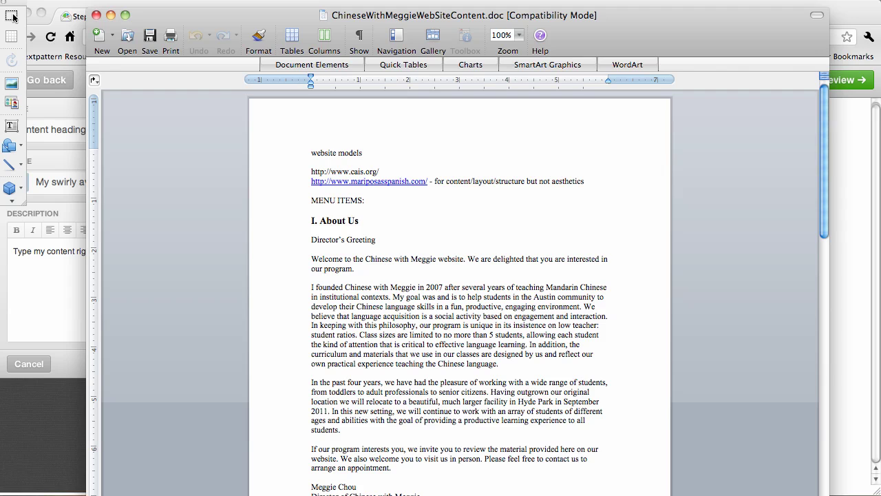
left_click_drag(343, 430, 309, 383)
key("super+c")
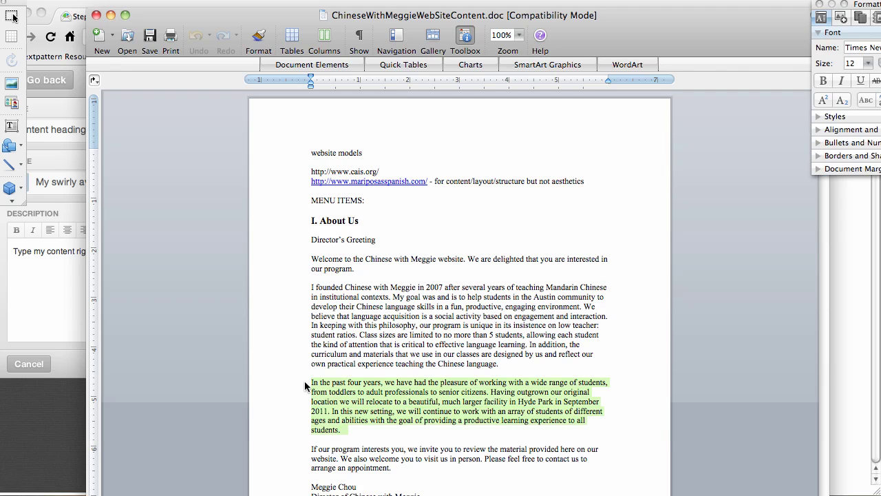
left_click(36, 292)
left_click_drag(135, 261, 2, 249)
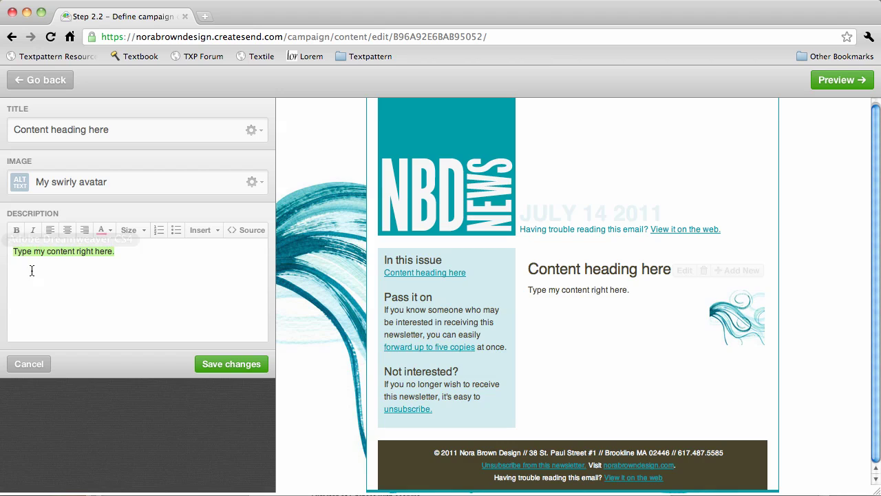
Paste the paragraph, bold 'Having outgrown' and italicise 'September 2011'.
key("super+v")
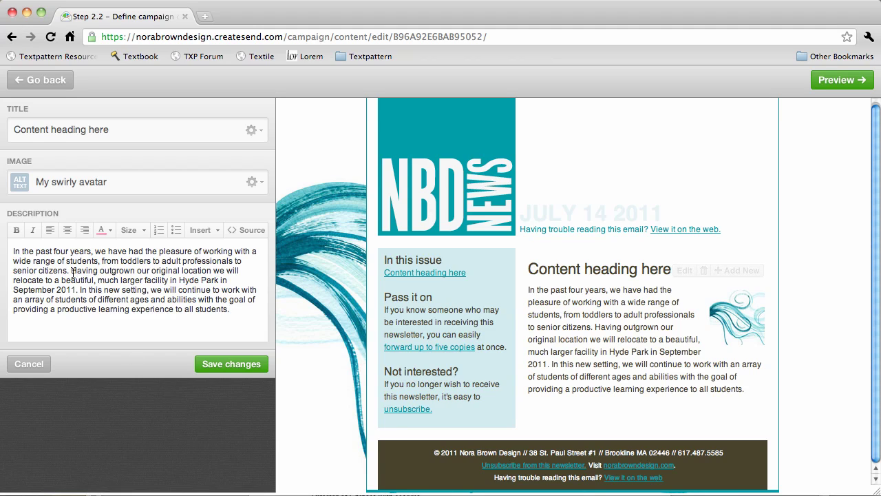
left_click_drag(72, 271, 135, 270)
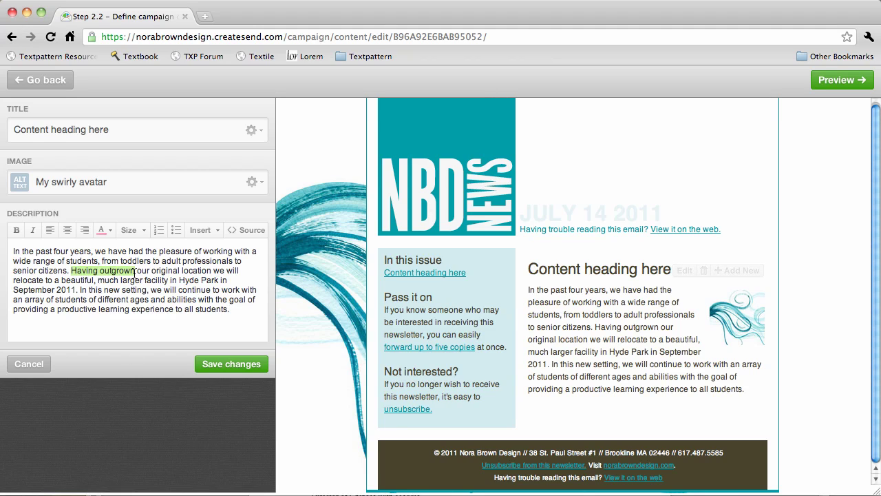
left_click(16, 230)
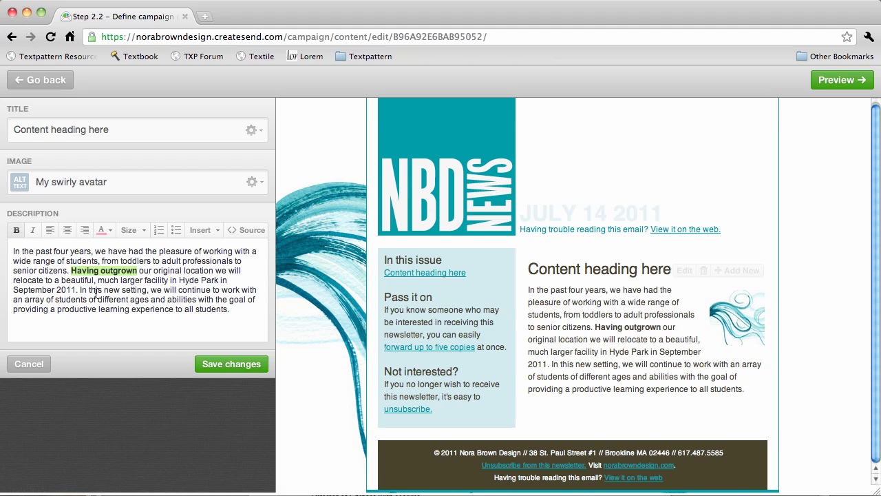
left_click(76, 290)
left_click_drag(76, 290, 13, 290)
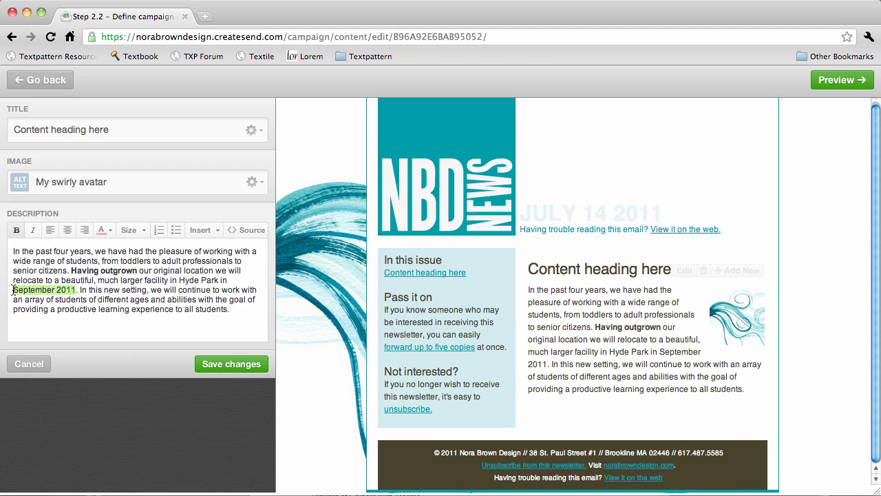
left_click(32, 231)
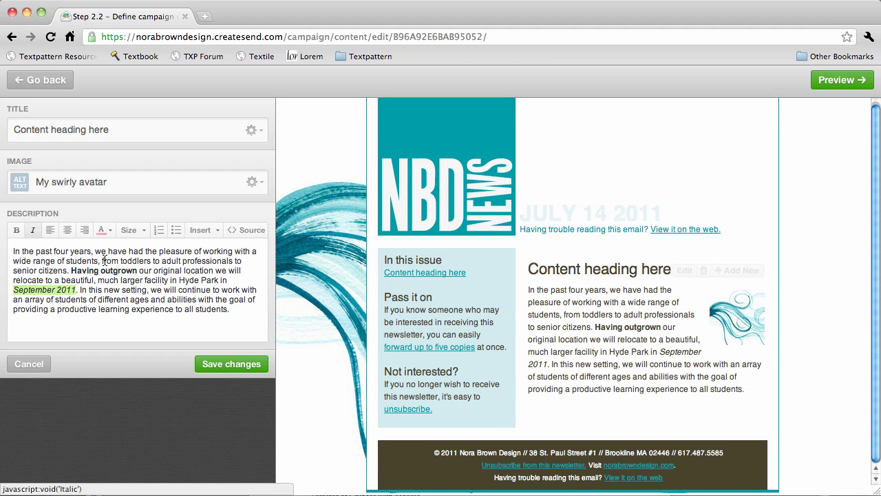
left_click(140, 297)
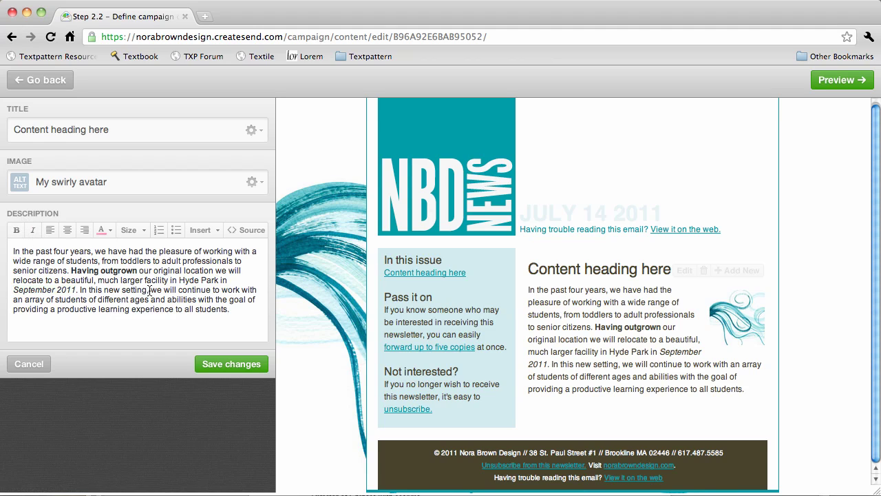
Make 'we will continue to work' green at font size 14.
left_click_drag(150, 290, 241, 291)
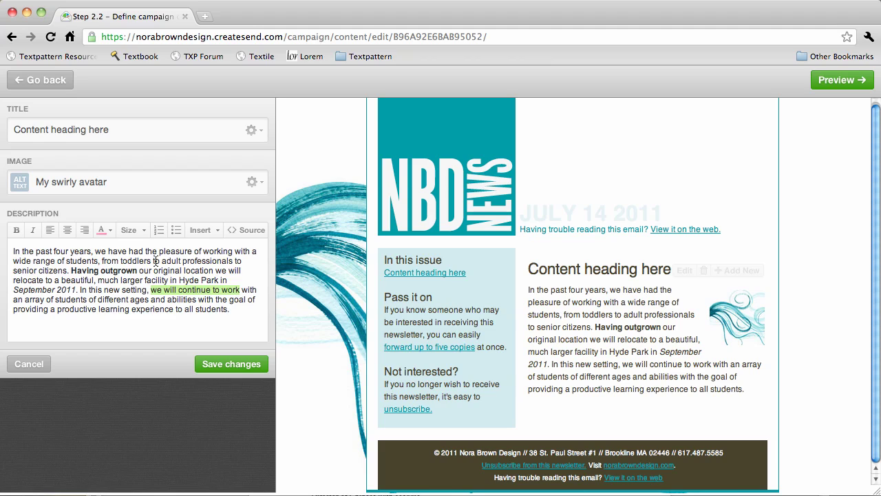
left_click(109, 230)
left_click(138, 284)
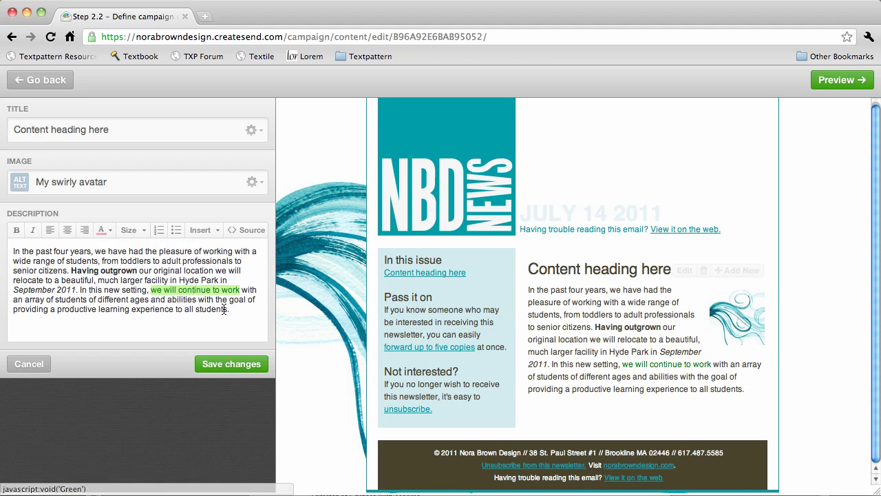
left_click(142, 233)
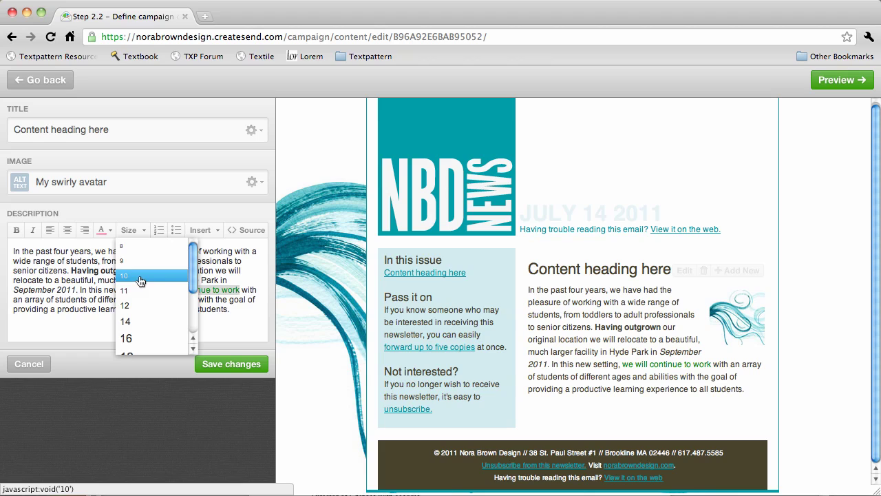
left_click(138, 306)
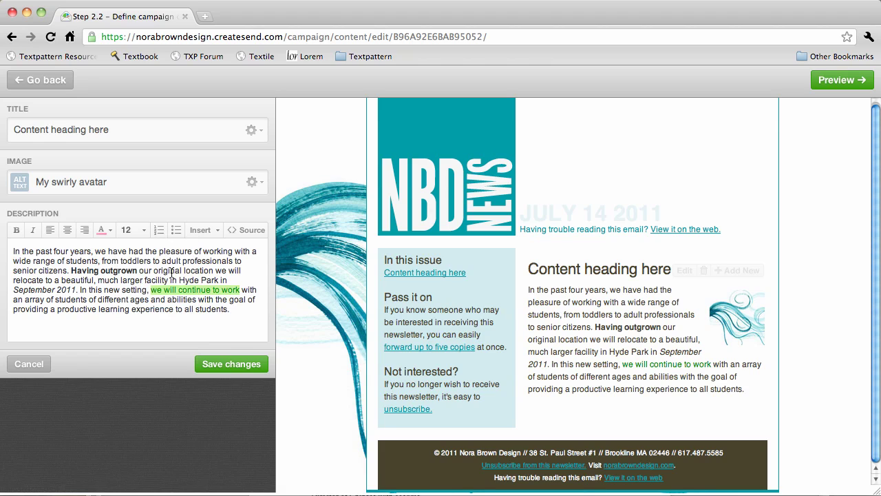
left_click(144, 233)
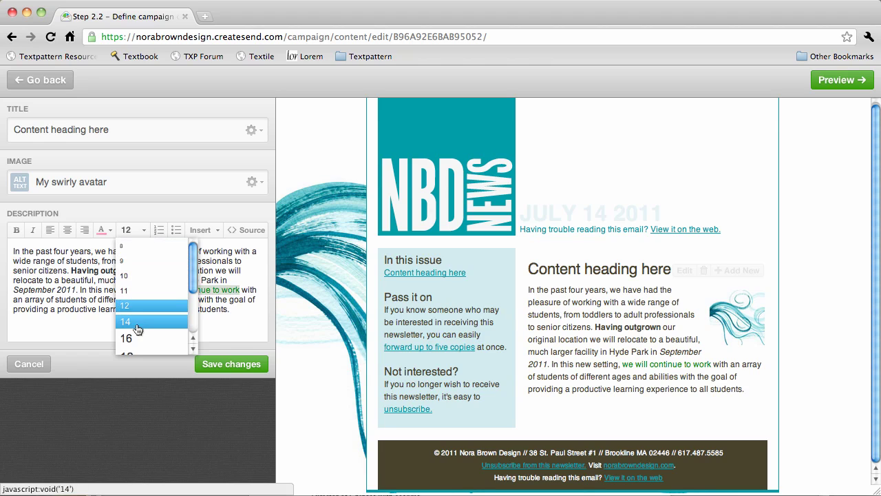
left_click(142, 321)
left_click(168, 270)
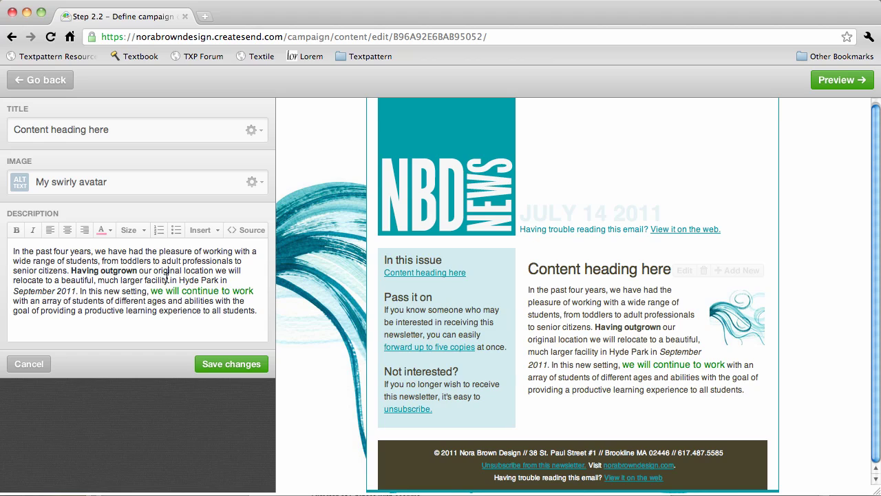
left_click_drag(152, 291, 254, 292)
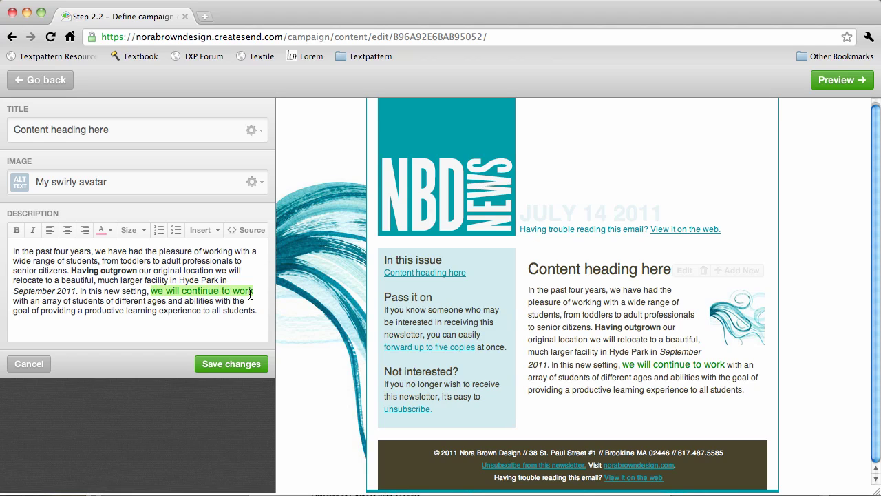
left_click(217, 229)
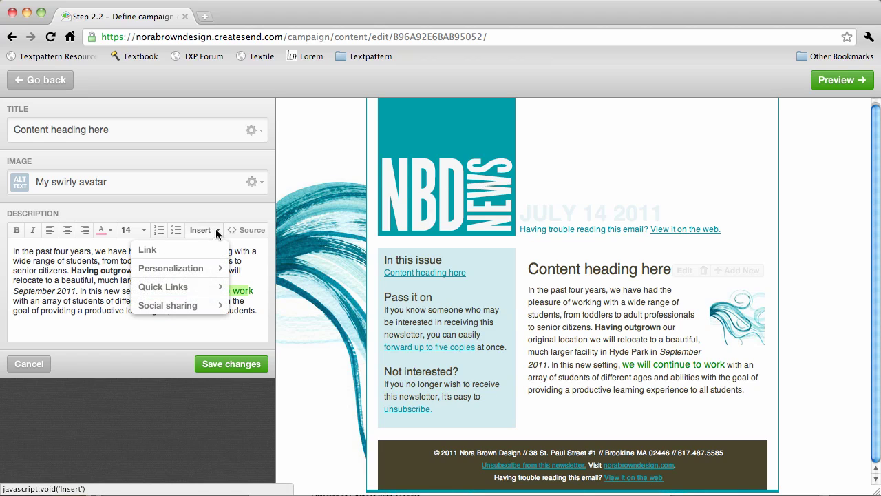
left_click(158, 251)
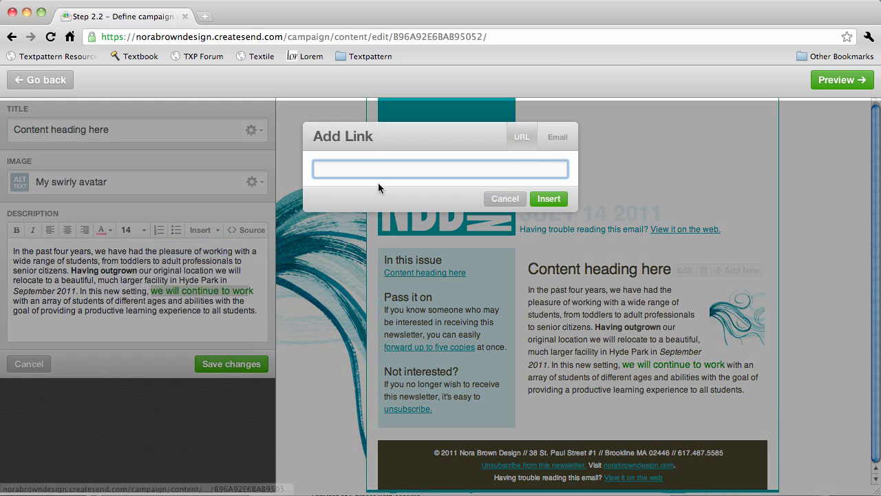
type("www")
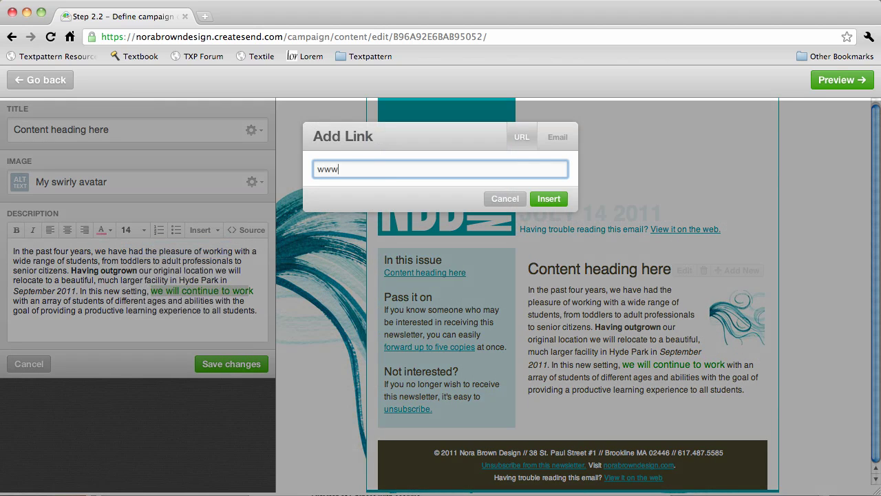
type(".norabrowndes.")
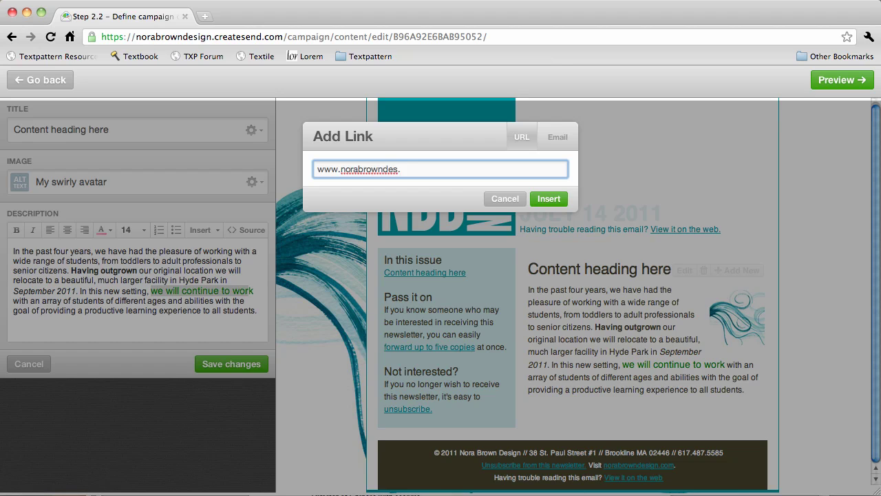
key("BackSpace")
type("ign.com")
left_click(316, 169)
type("http://")
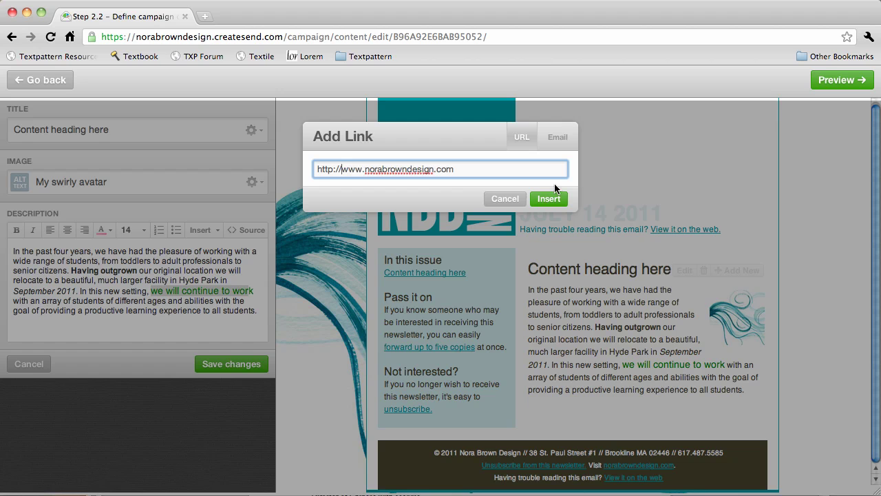
left_click(545, 200)
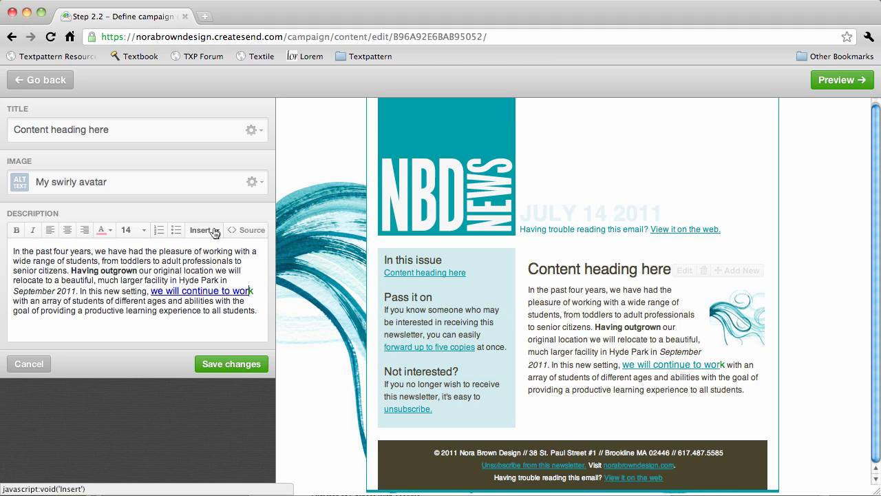
Insert a first-name personalization tag above the paragraph with fallback 'Customer'.
left_click(190, 272)
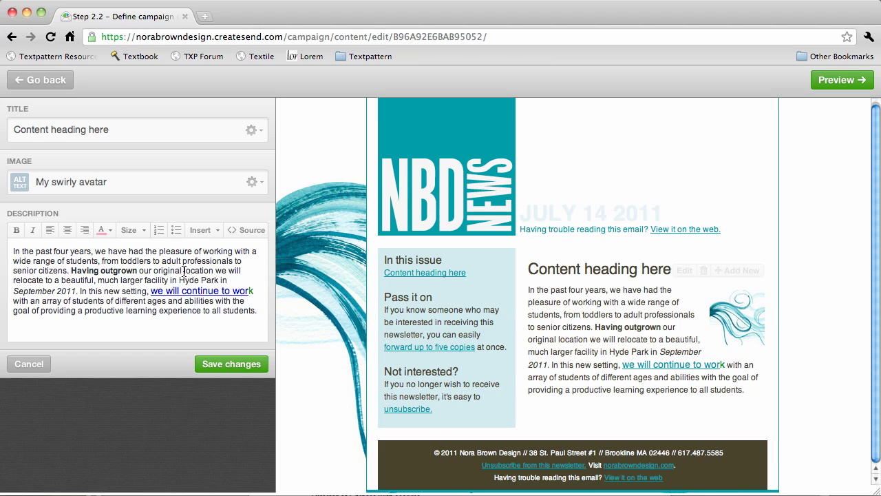
left_click(209, 234)
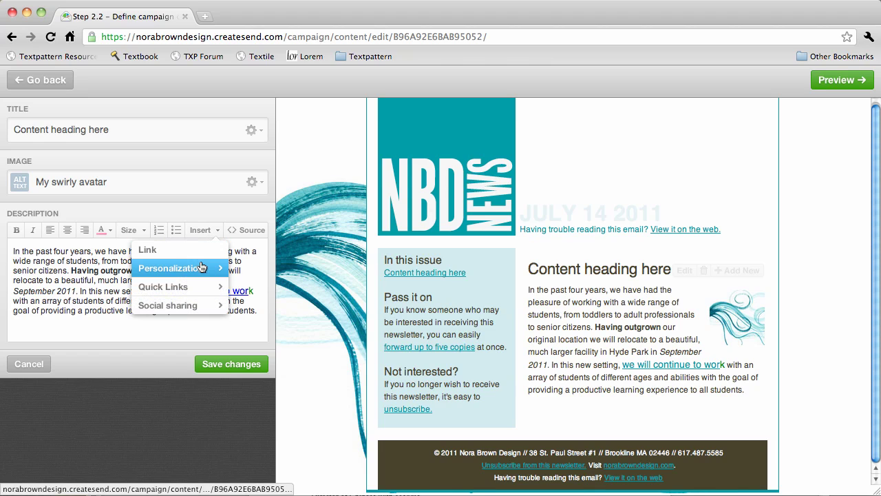
mouse_move(202, 267)
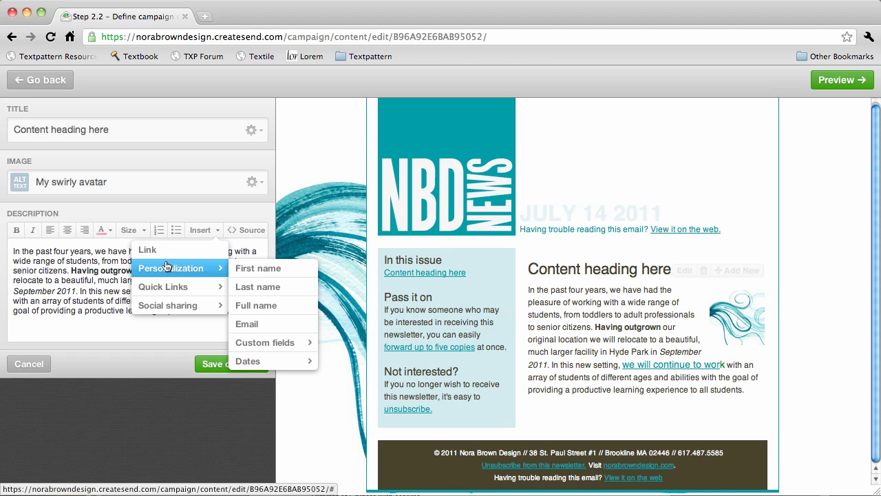
left_click(14, 251)
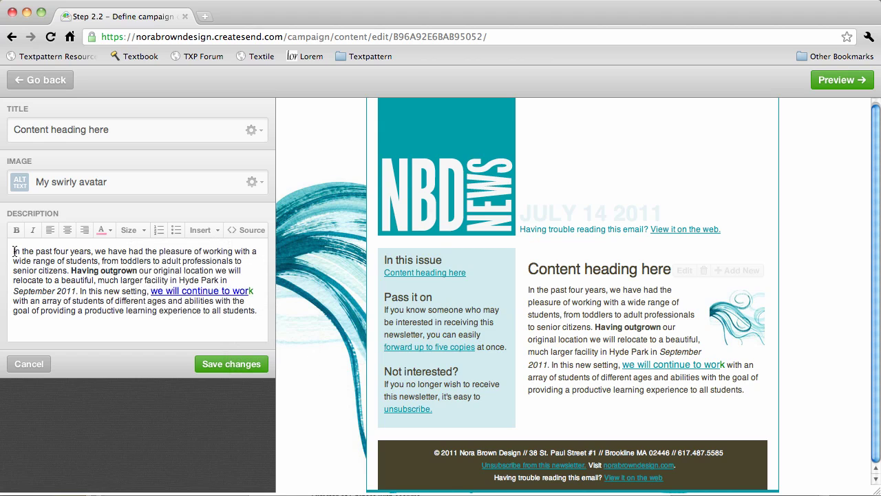
key("Return")
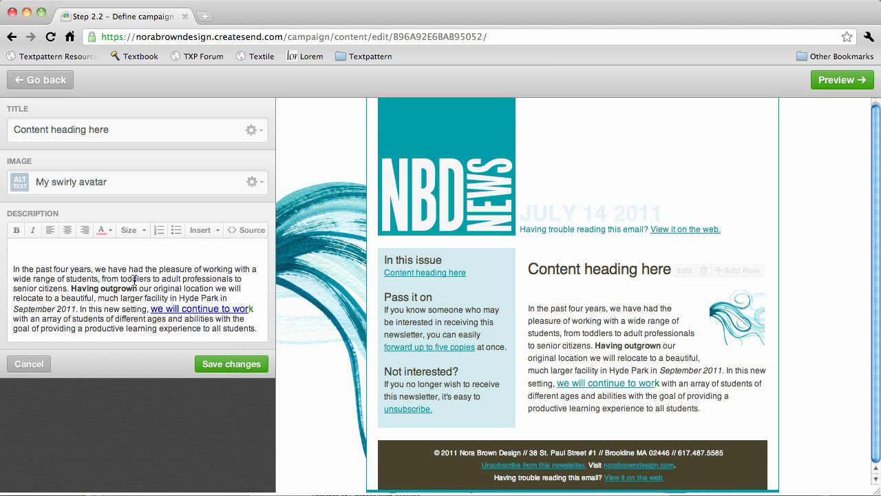
left_click(218, 230)
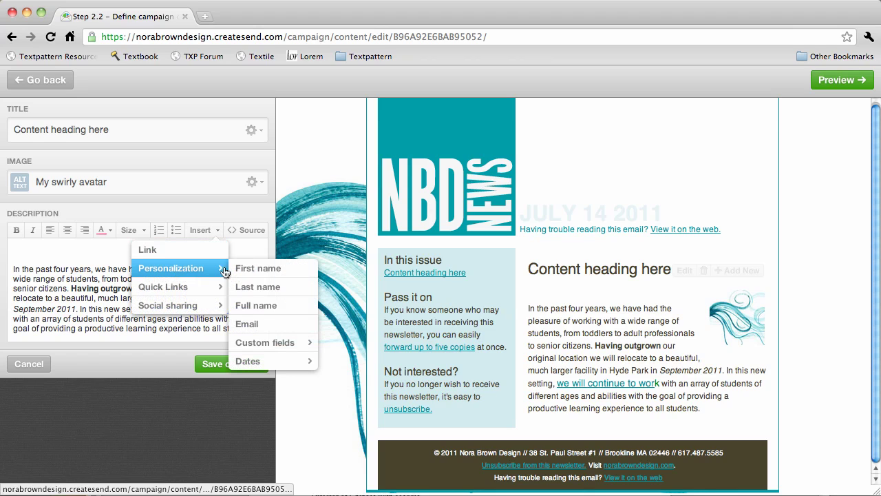
left_click(250, 270)
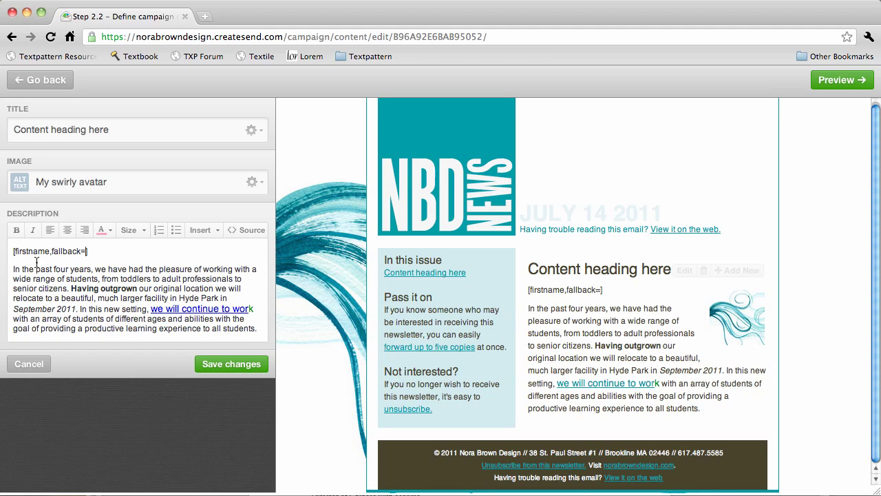
type("client")
double_click(86, 253)
type("Dear")
key("BackSpace")
key("BackSpace")
key("BackSpace")
key("BackSpace")
type("Customer")
Add a 'Forward to a friend' link on a new line below the paragraph.
left_click(214, 233)
mouse_move(199, 293)
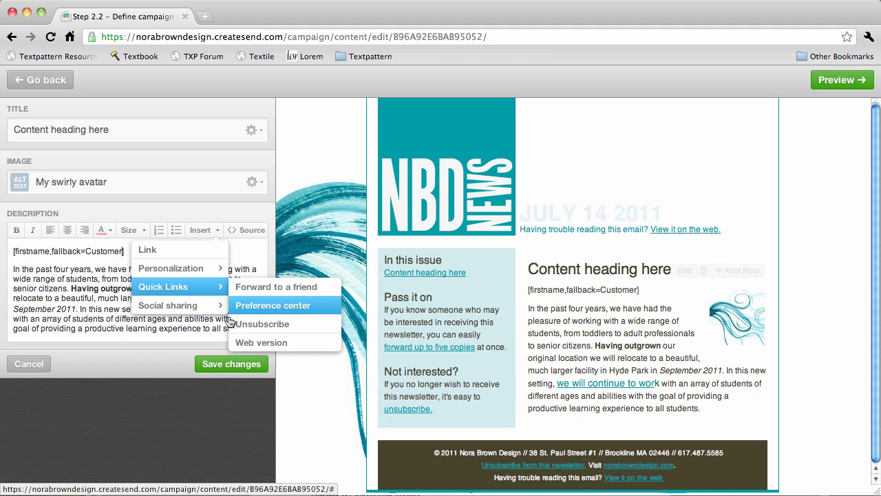
left_click(261, 329)
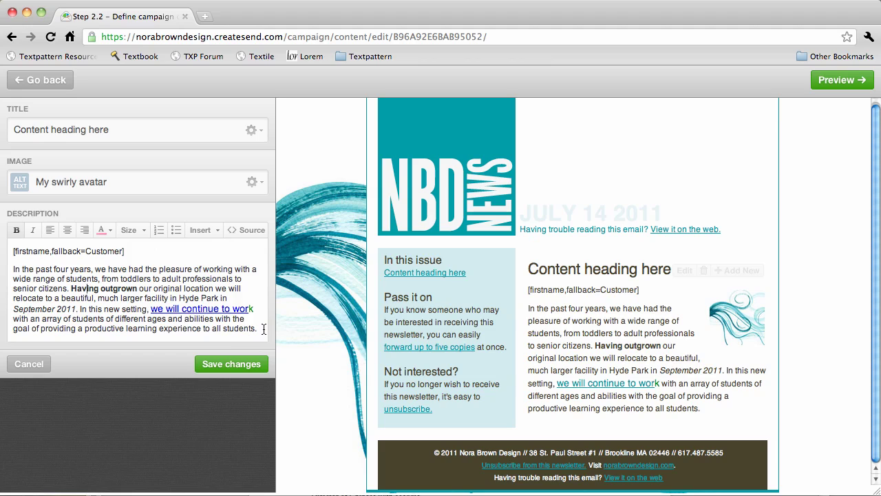
left_click(263, 330)
key("Return")
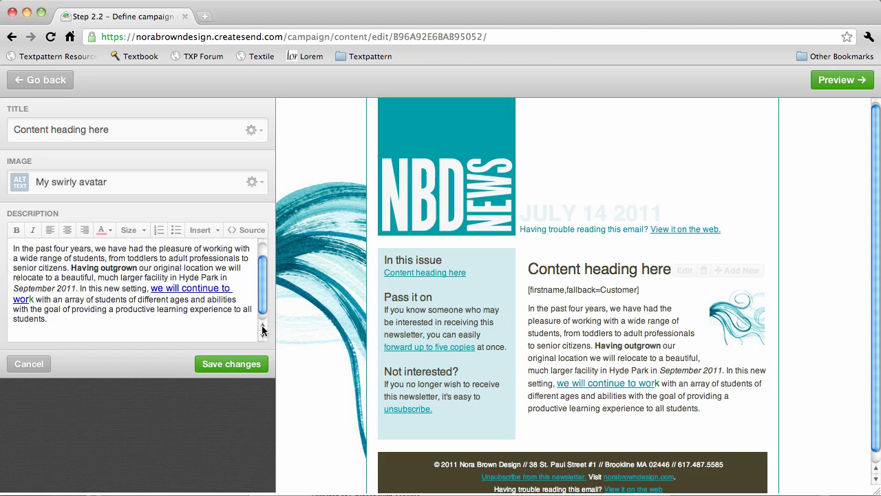
left_click(217, 229)
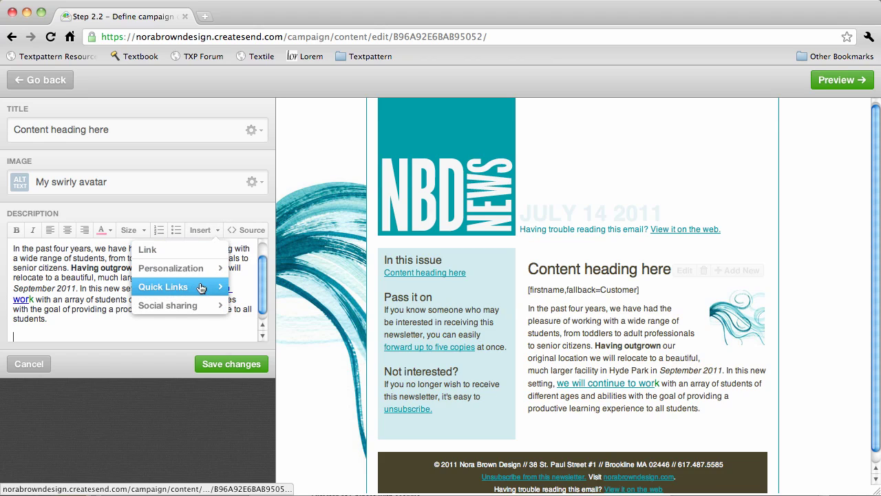
left_click(267, 288)
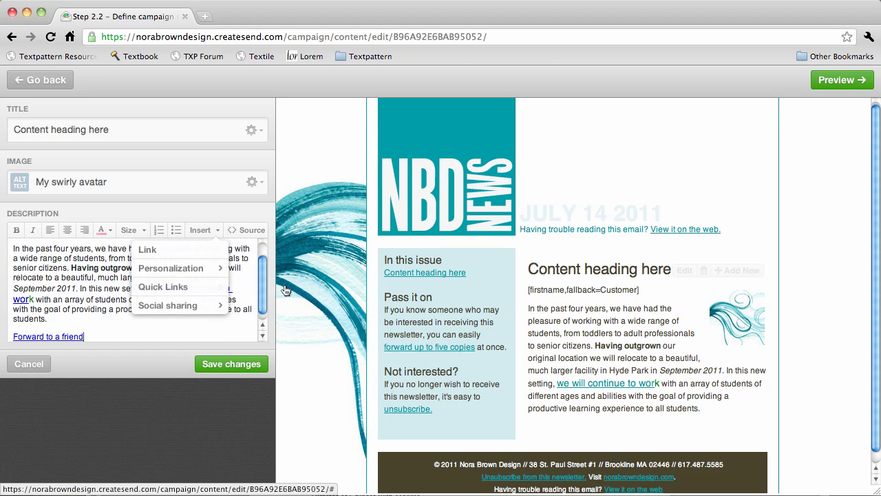
key("Return")
key("Return")
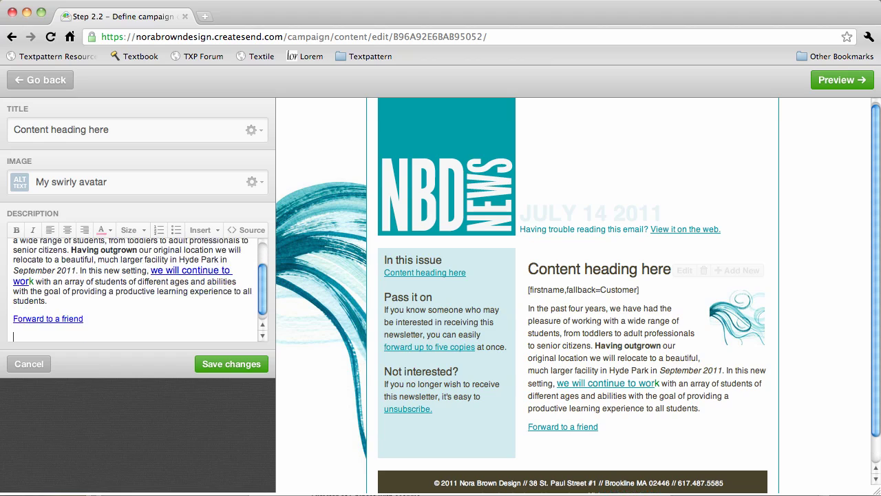
key("BackSpace")
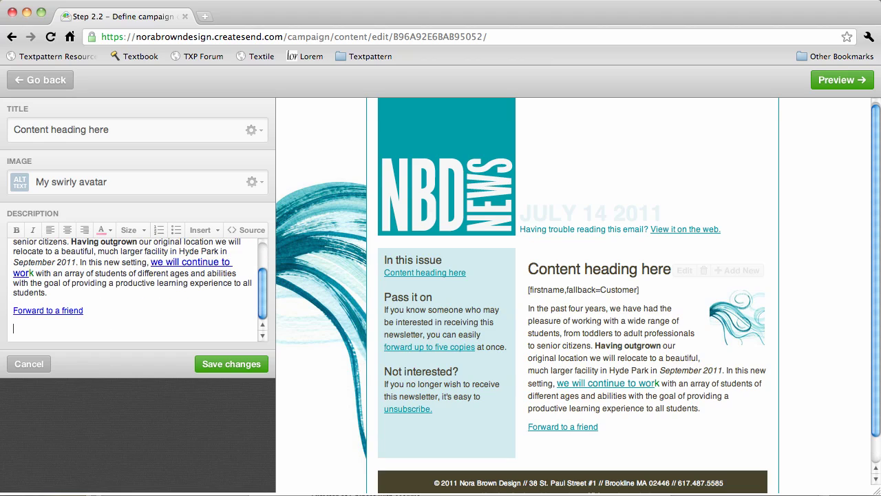
Add a Tweet button to the block.
left_click(211, 232)
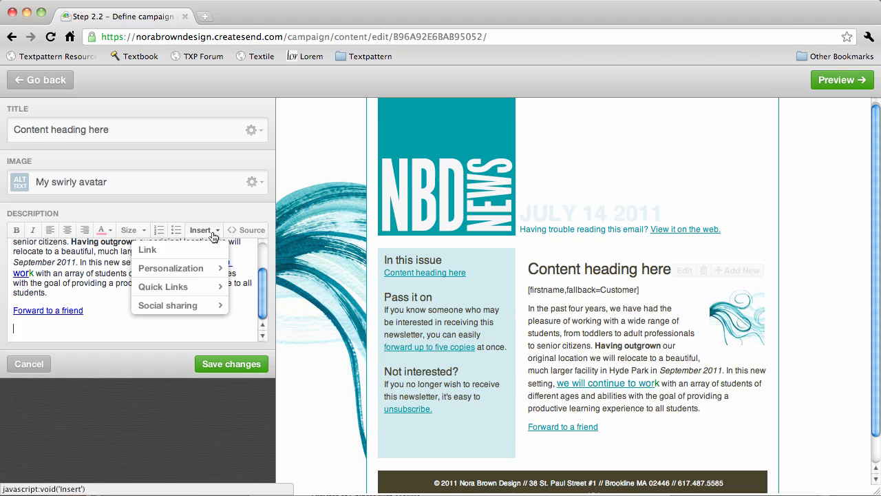
mouse_move(173, 307)
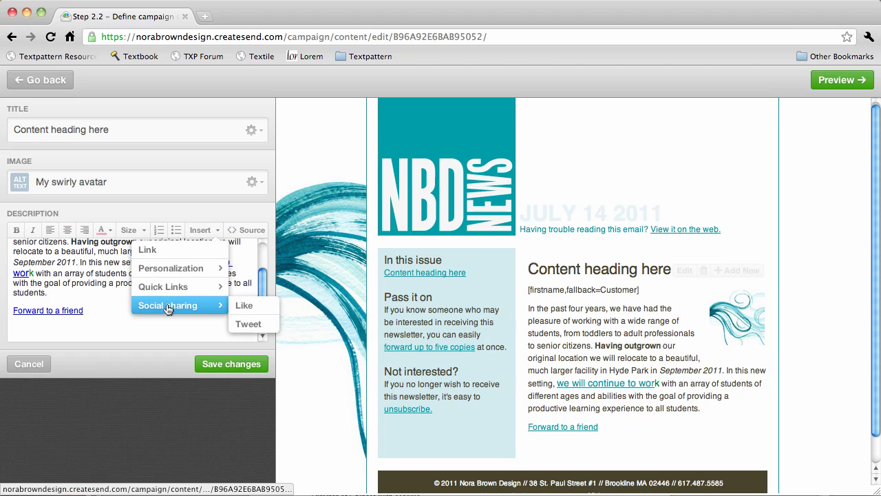
left_click(249, 325)
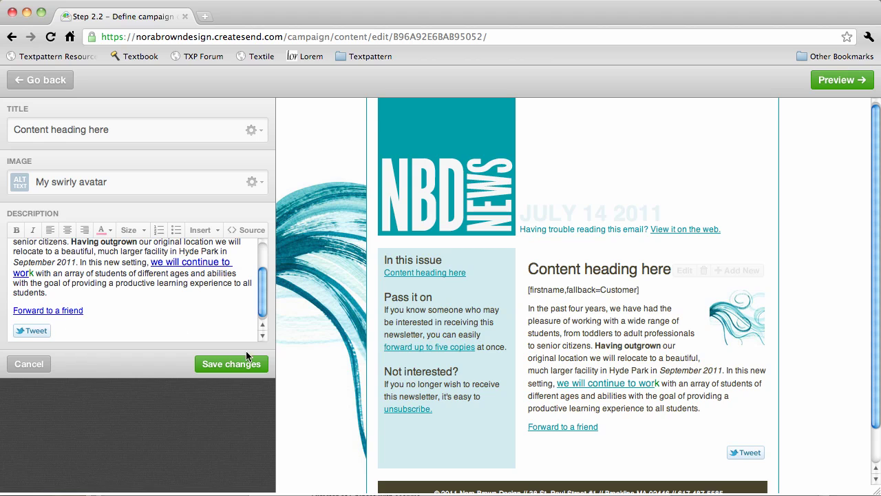
Save the first block and add a new block titled 'This a new title'.
left_click(229, 365)
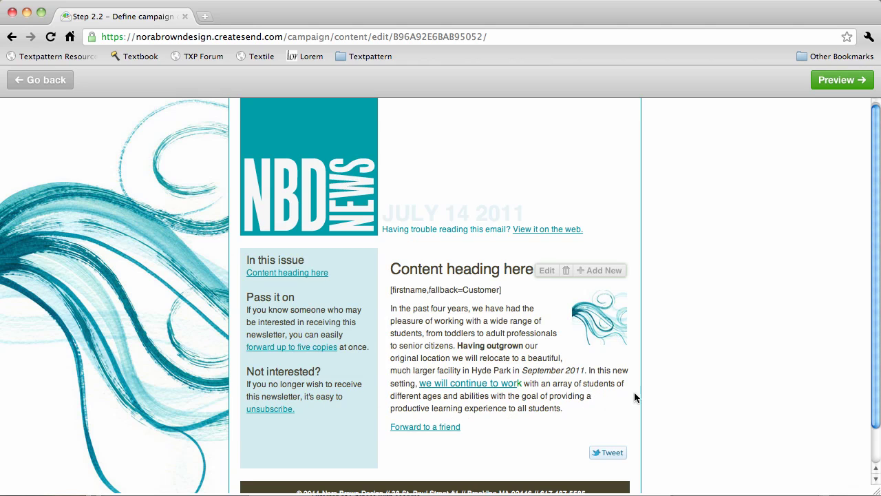
left_click(606, 272)
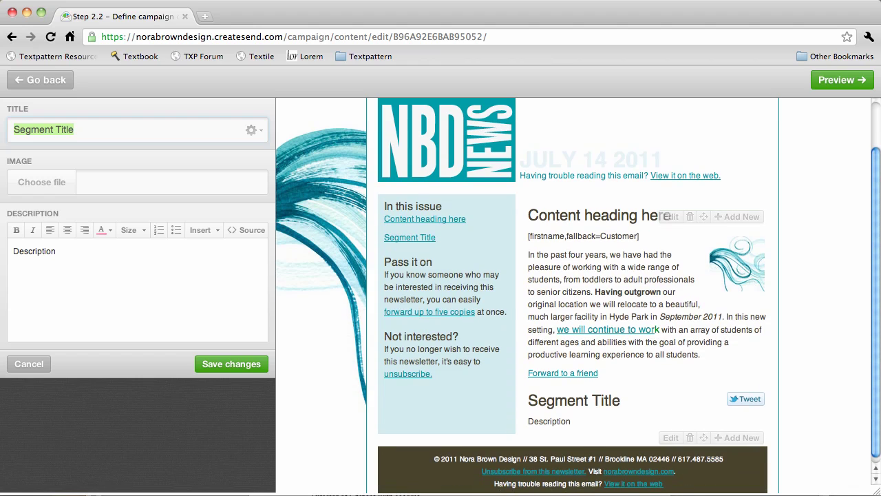
type("This ")
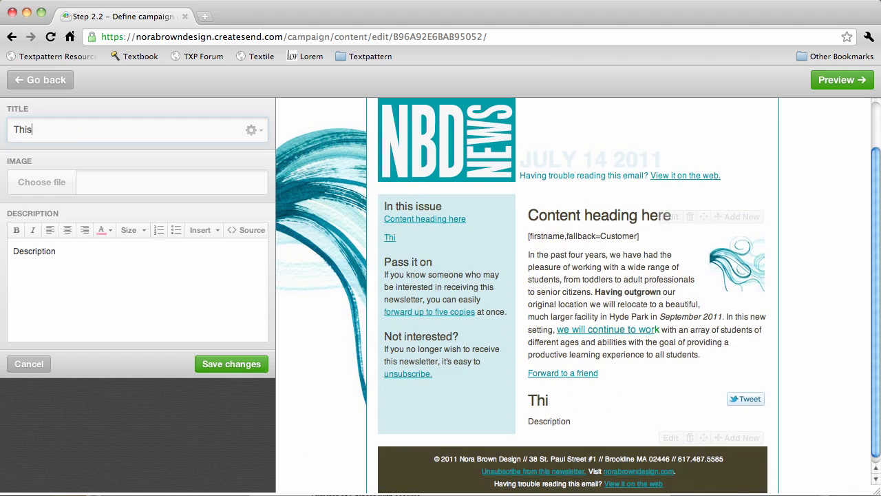
type("a new title")
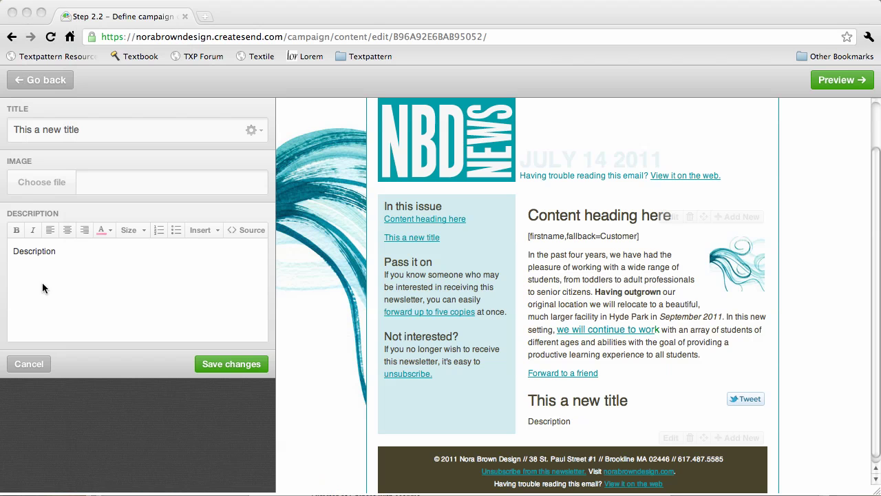
Paste the copied paragraph as the description and type 'Lists' and 'Num' lines below.
left_click_drag(57, 251, 2, 252)
type("in institutional contexts. My goal was and is to help students in the Austin community to develop their Chinese language skills in a fun, productive, engaging environment. We believe that language acquisition is a social activity based on engagement and interaction. In keeping with this philosophy, our program is unique in its insistence on low teacher: student ratios. Class sizes are limited to no more than 5 students, allowing each student the kind of attention that is critical to effective language learning")
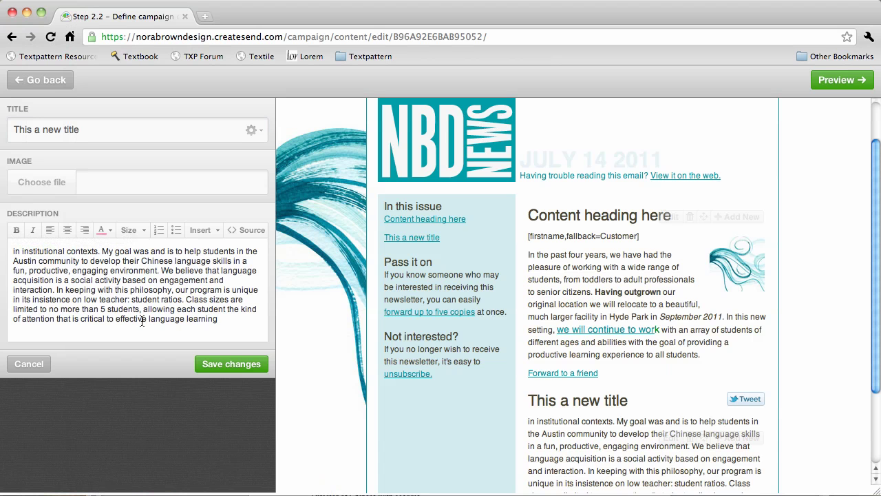
left_click(208, 320)
key("Return")
key("Return")
key("Return")
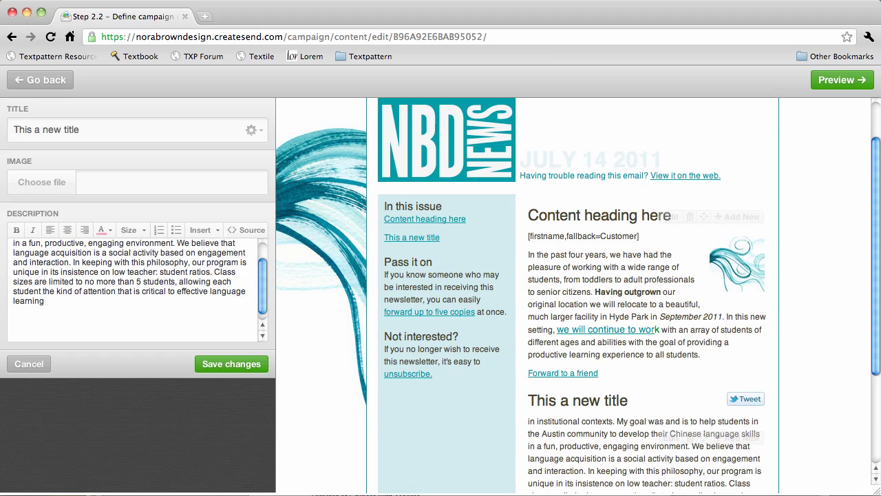
key("Return")
type("List")
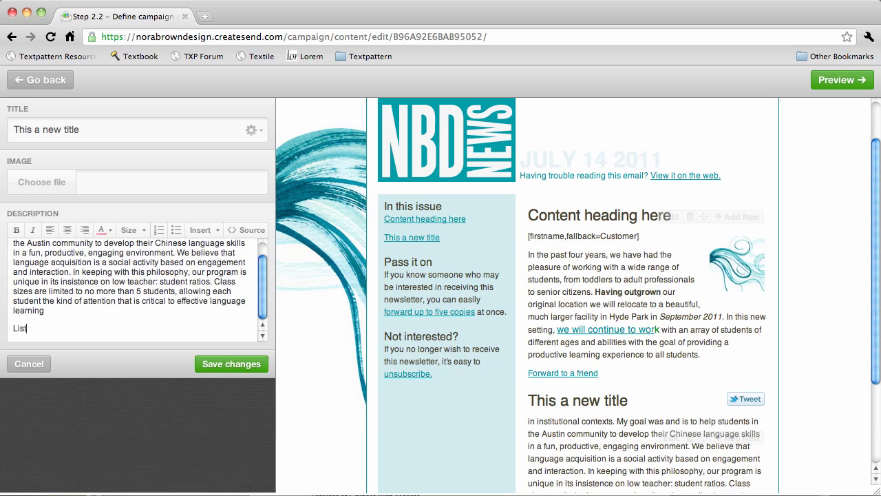
type("s")
key("Return")
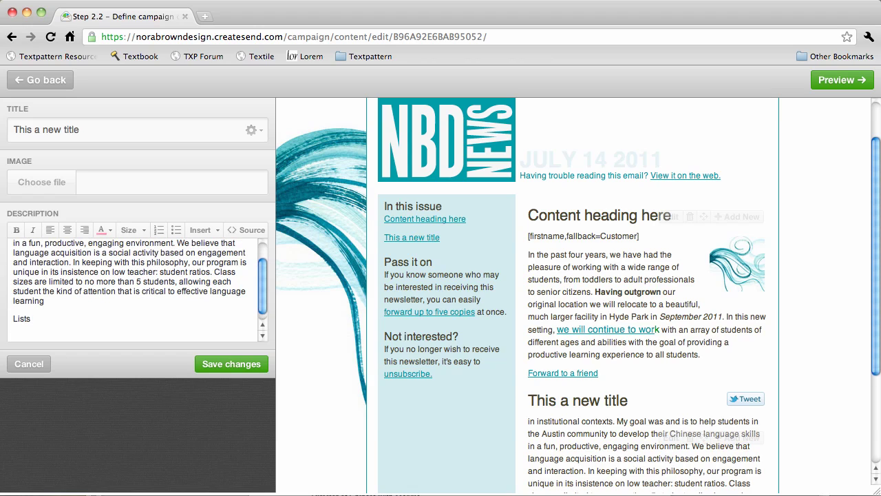
type("Numbered lists")
Make 'Lists' a bullet and add bullets 'Item two' and 'add some more'.
left_click_drag(30, 319, 7, 320)
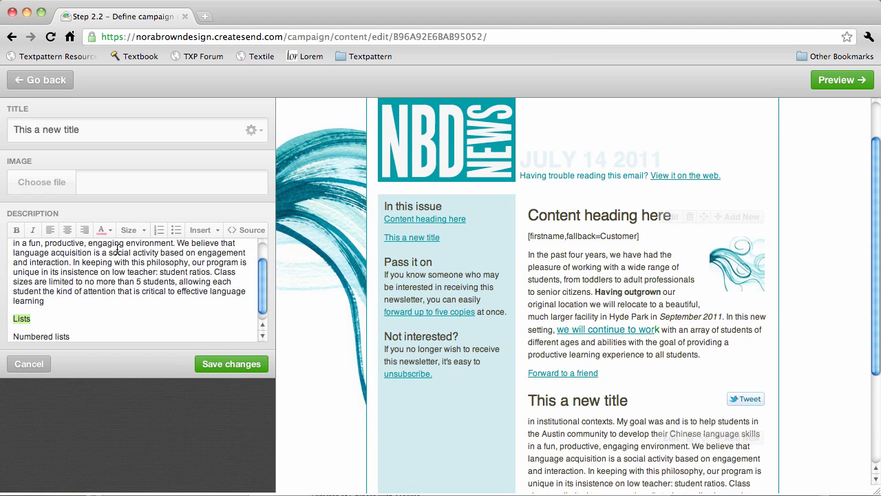
left_click(176, 230)
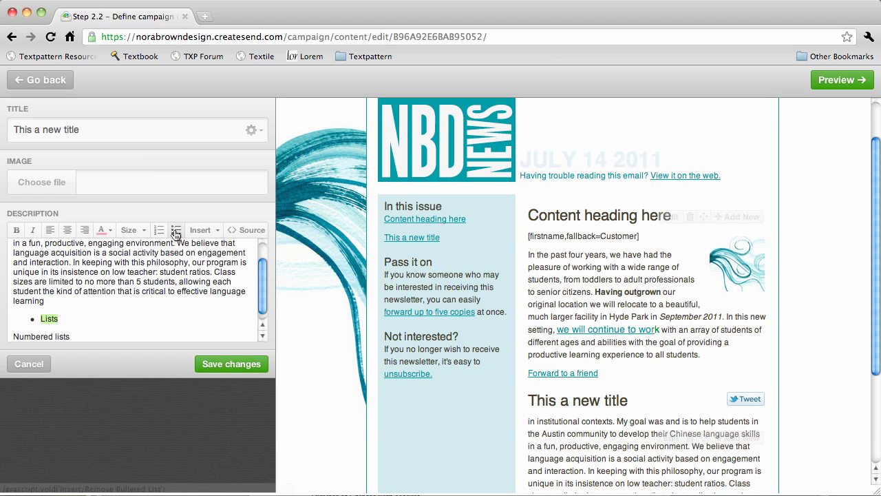
left_click(68, 318)
key("Return")
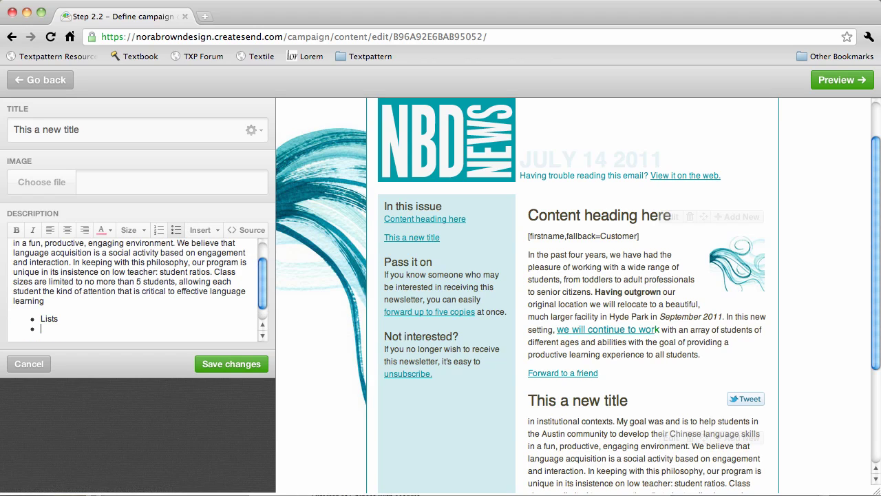
type("Item two")
key("Return")
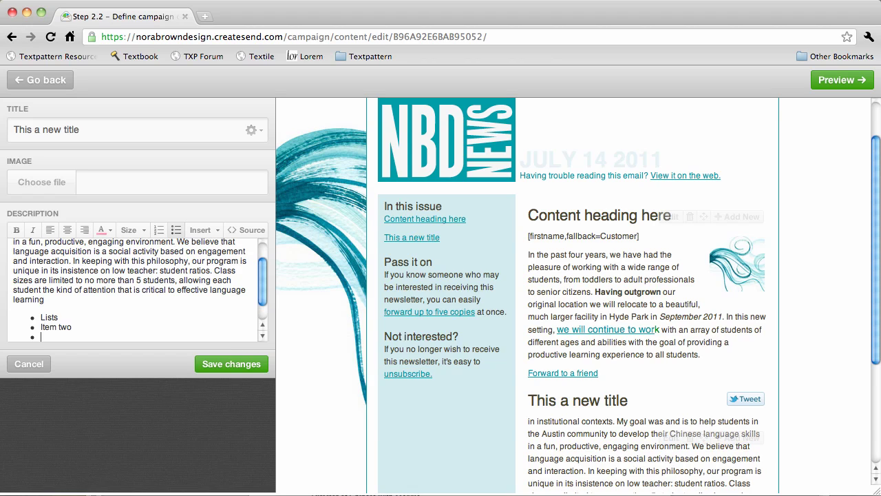
type("add some more items")
Number 'Numbered lists' and add items 'This is number two' and 'This and number 3'.
scroll(205, 279, "down", 1)
triple_click(68, 331)
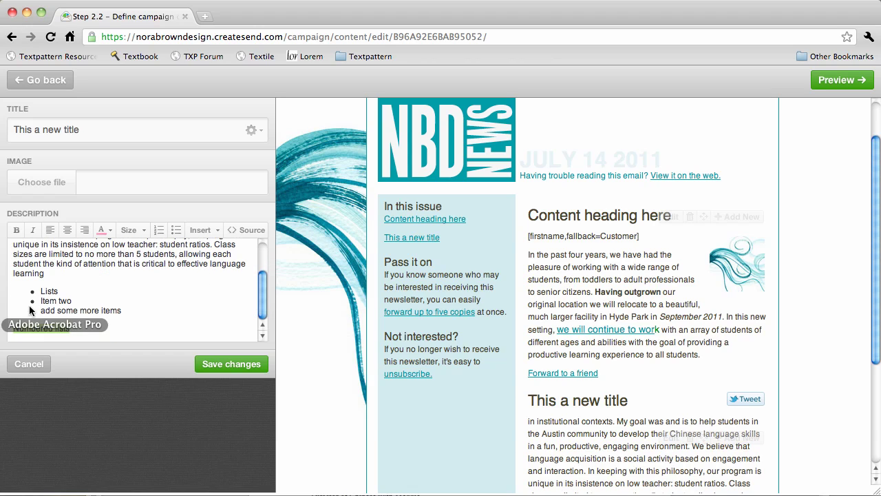
left_click(158, 234)
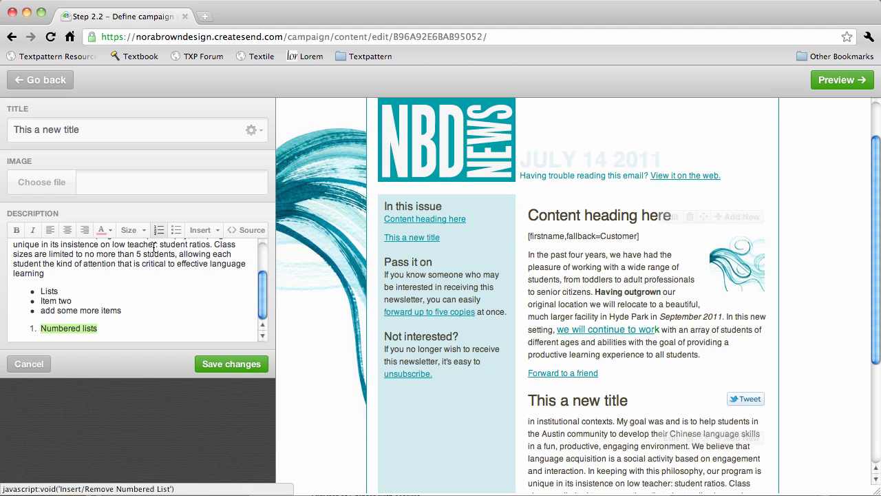
left_click(104, 327)
key("Return")
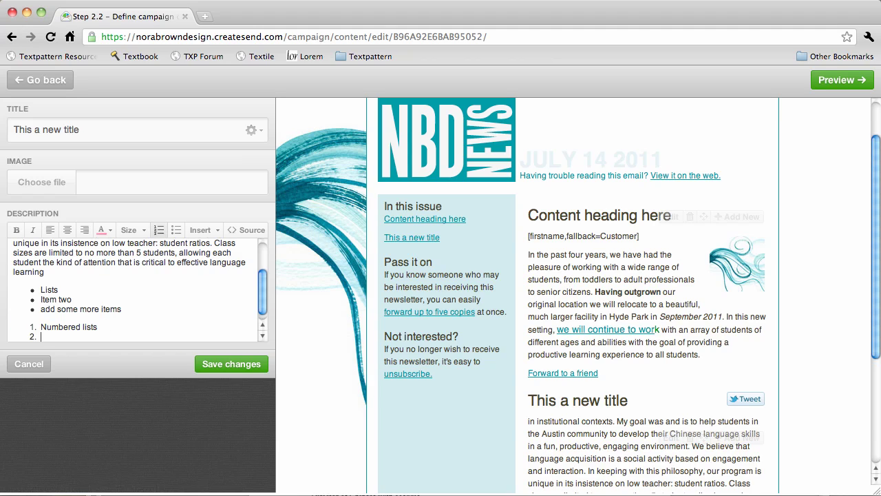
type("This is number two")
key("Return")
type("This and")
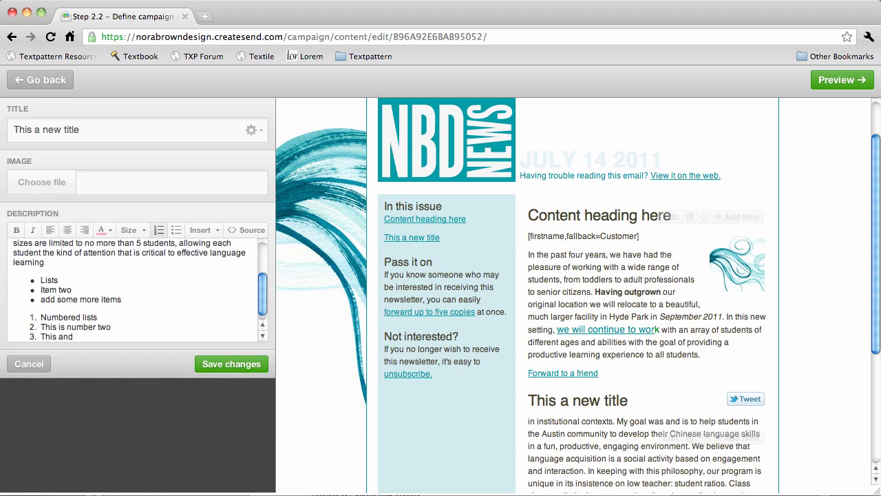
type(" number 3")
key("Return")
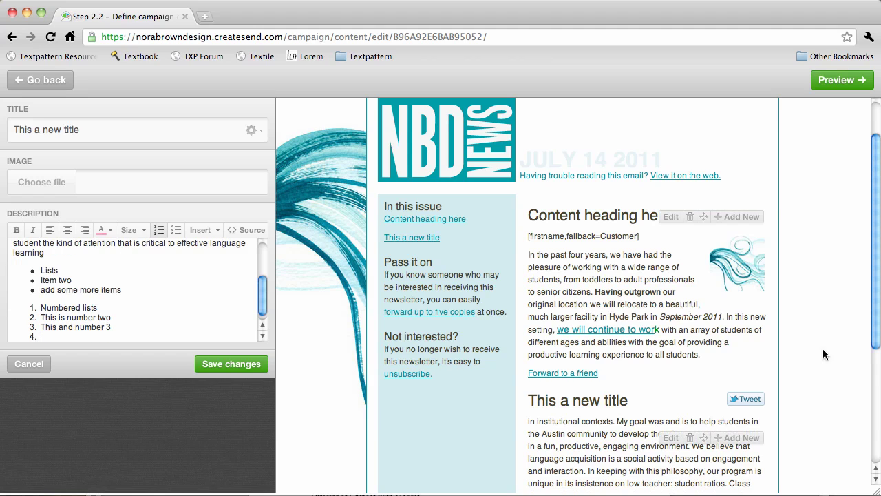
scroll(823, 349, "down", 5)
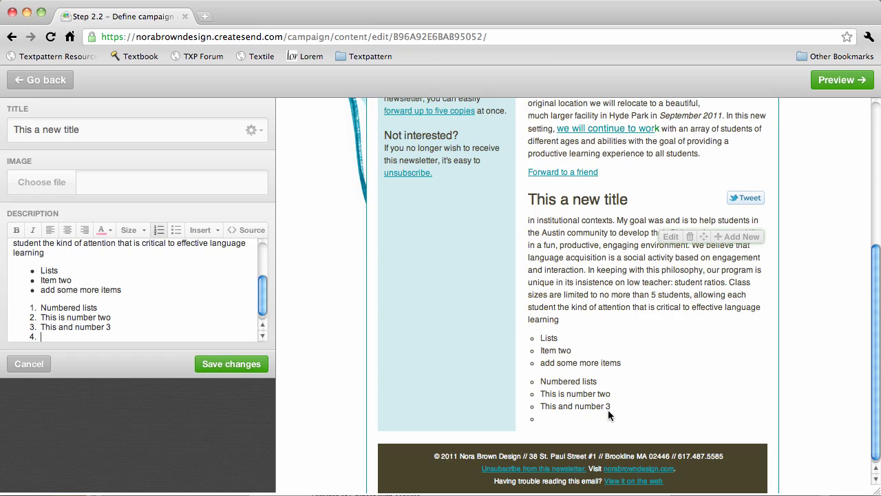
left_click_drag(547, 422, 532, 383)
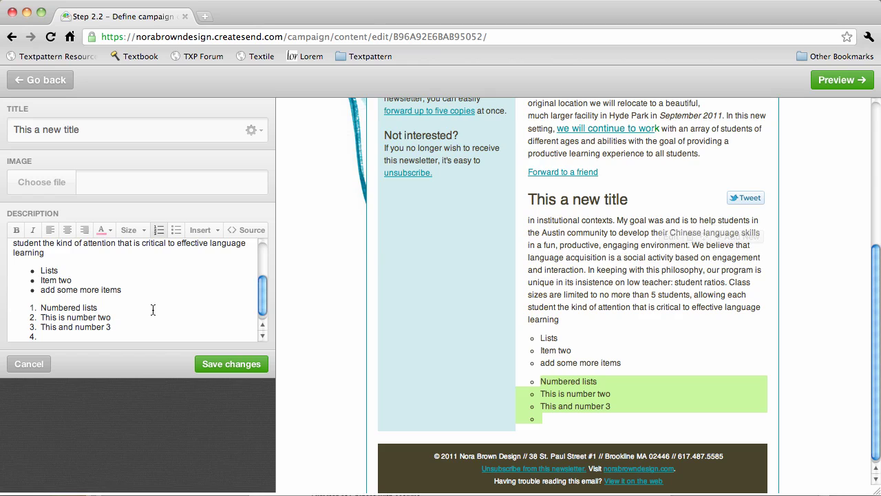
scroll(149, 312, "up", 5)
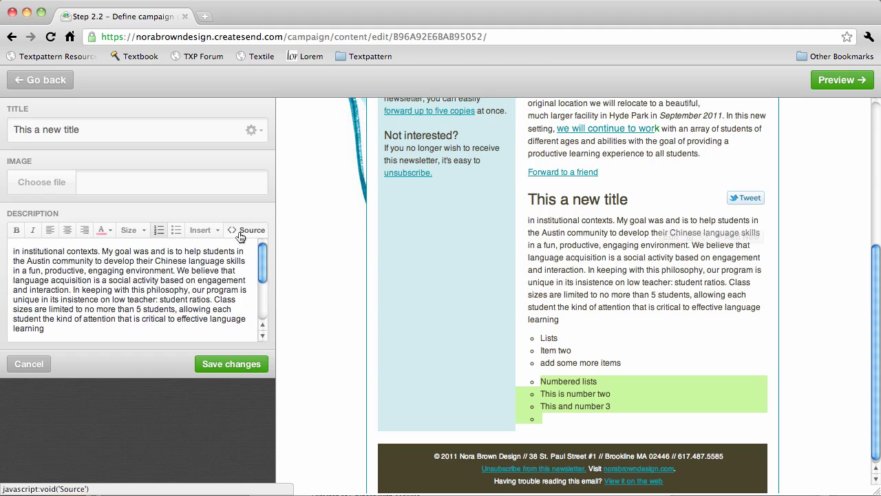
In the description's HTML source, delete the empty <li>&nbsp;</li> item so the numbered list ends at 3.
left_click(124, 280)
left_click(241, 232)
scroll(80, 262, "down", 3)
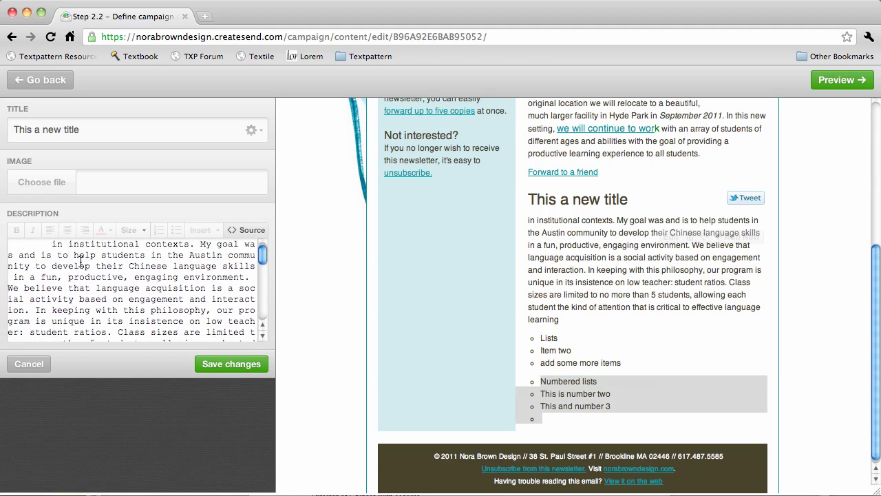
scroll(81, 262, "down", 1)
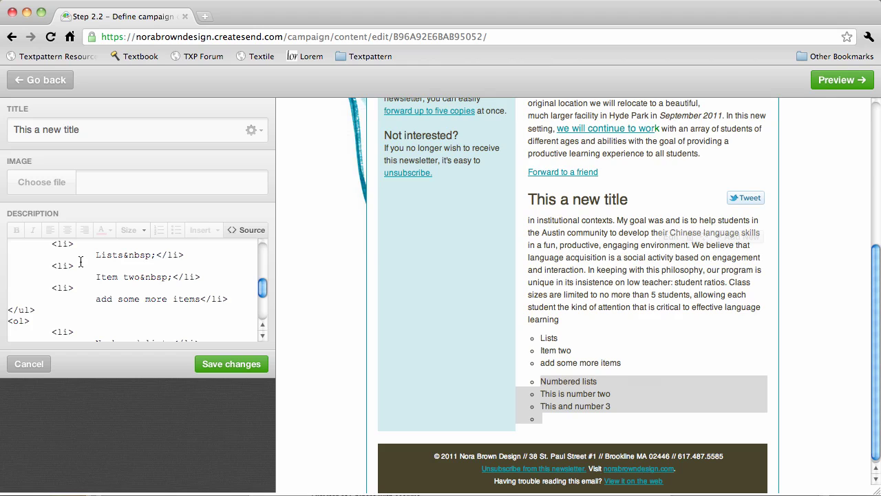
scroll(81, 261, "up", 2)
scroll(81, 261, "down", 4)
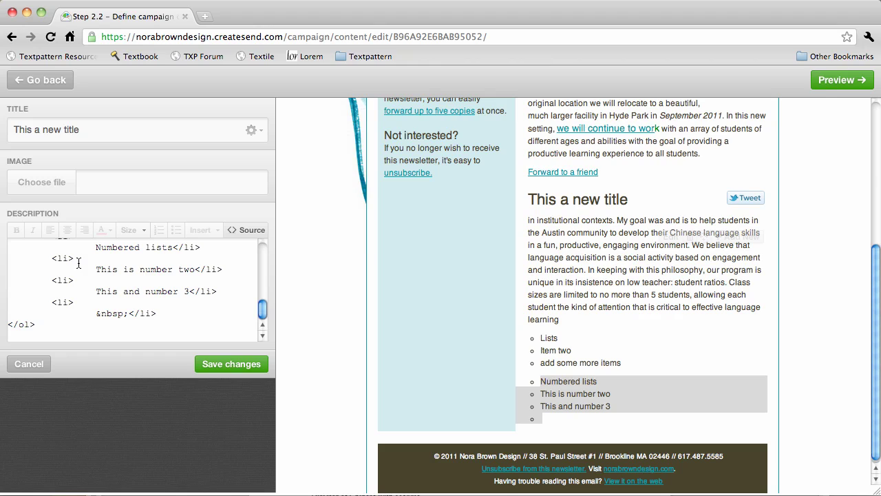
left_click_drag(160, 314, 12, 292)
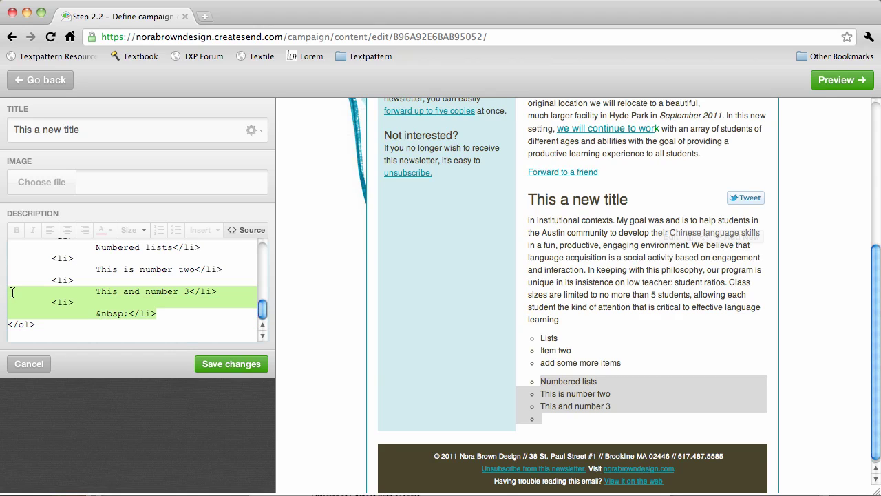
left_click(95, 311)
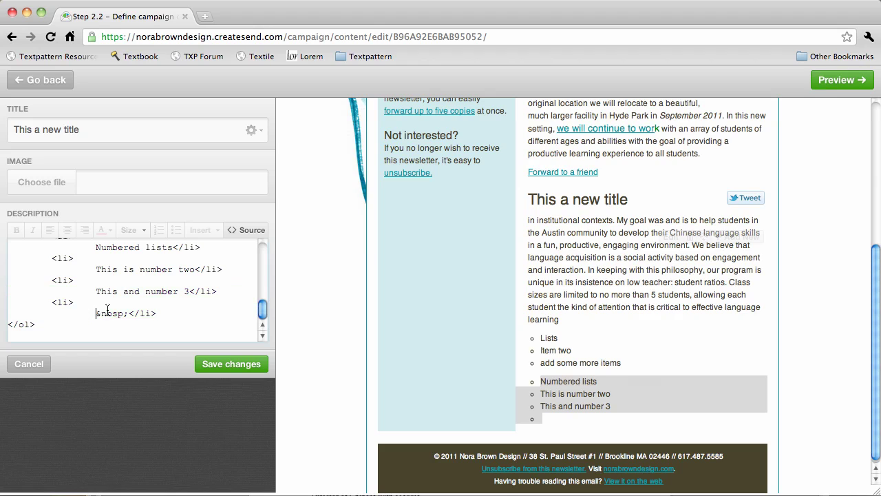
left_click_drag(161, 314, 25, 305)
key("BackSpace")
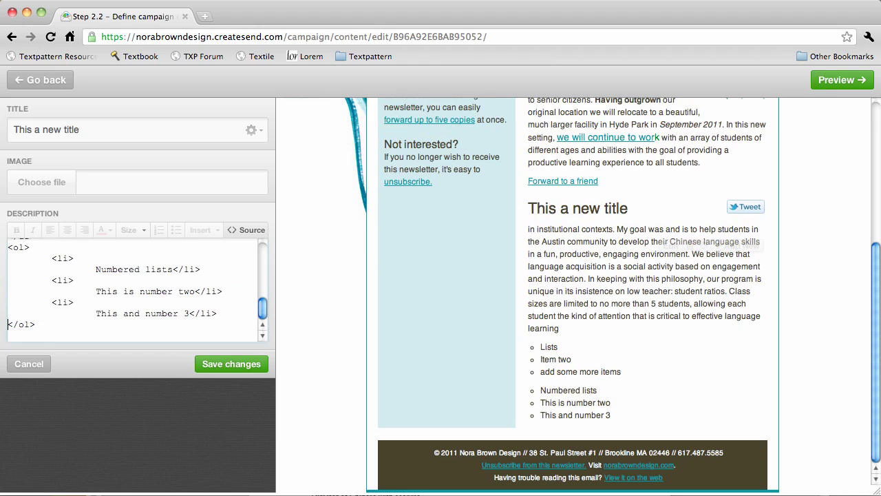
Save the second article's description changes and check both lists appear in the newsletter.
left_click(227, 364)
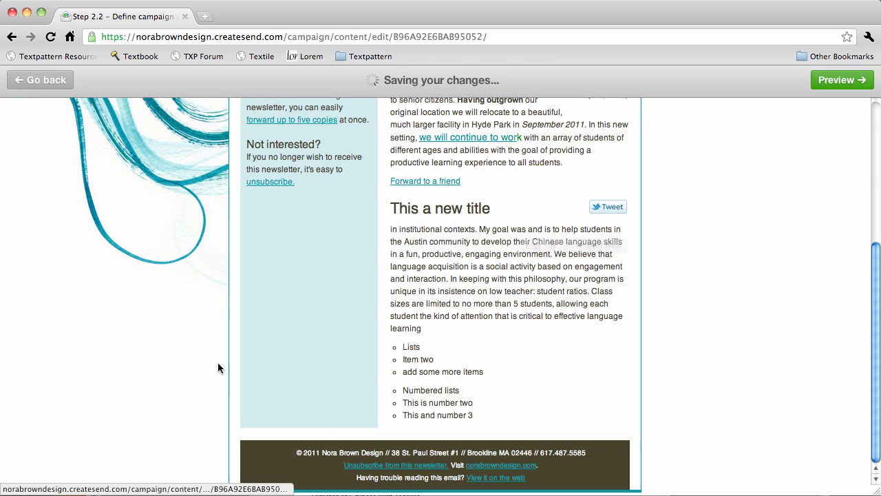
scroll(731, 348, "up", 5)
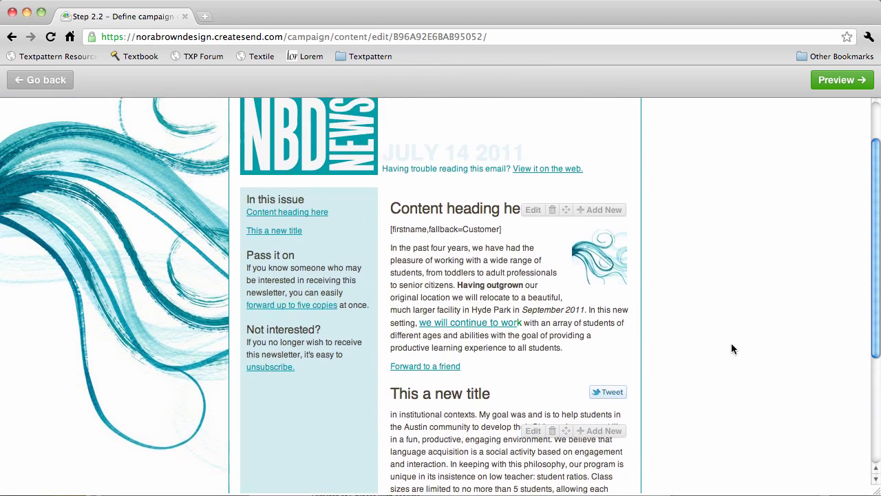
scroll(727, 344, "down", 6)
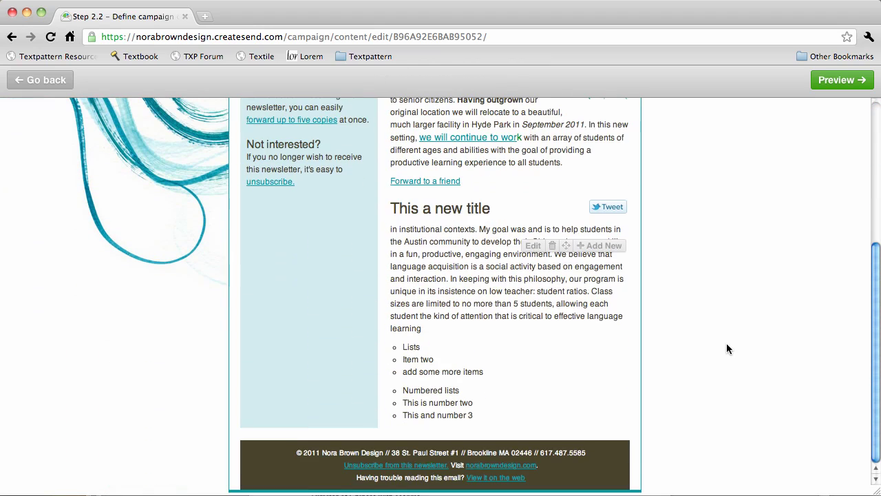
scroll(727, 348, "up", 5)
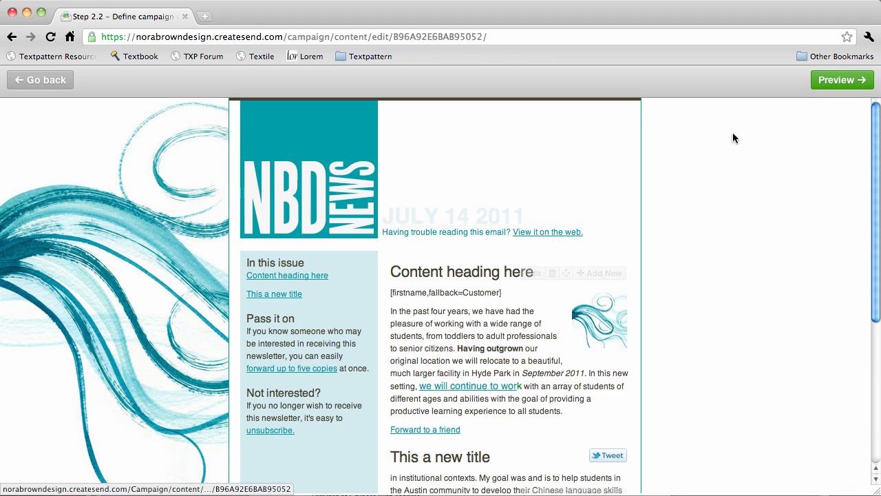
Preview the newsletter and check the first-name tag shows as 'Customer' with both articles' lists intact.
left_click(841, 80)
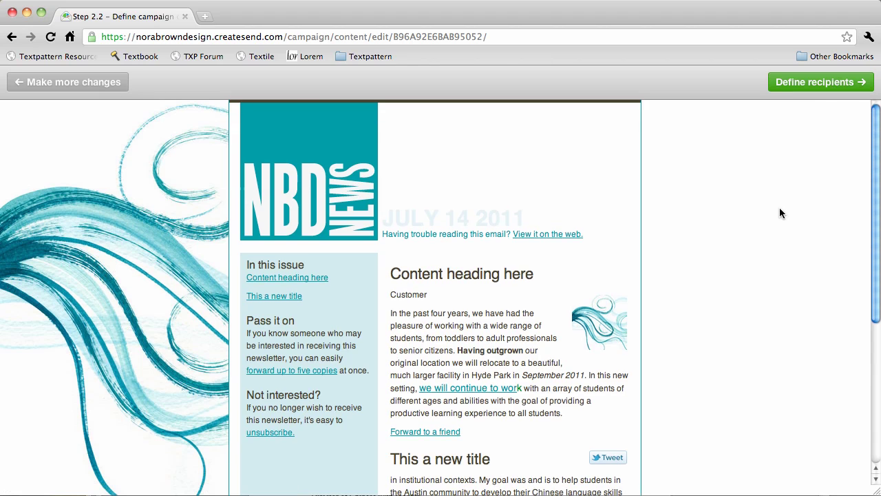
scroll(780, 209, "down", 5)
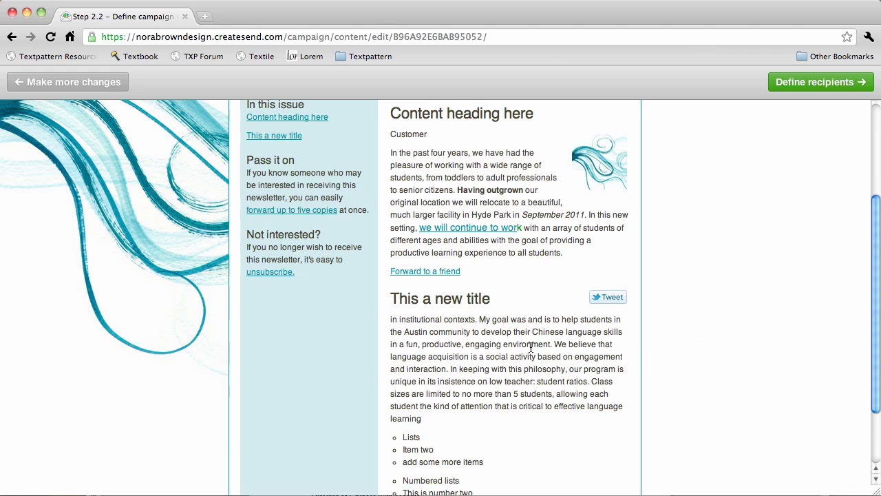
scroll(509, 345, "down", 3)
scroll(508, 346, "up", 7)
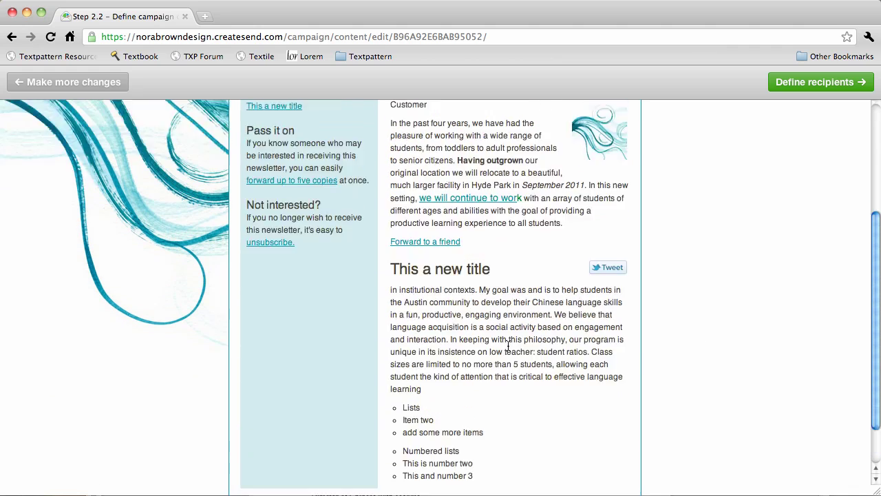